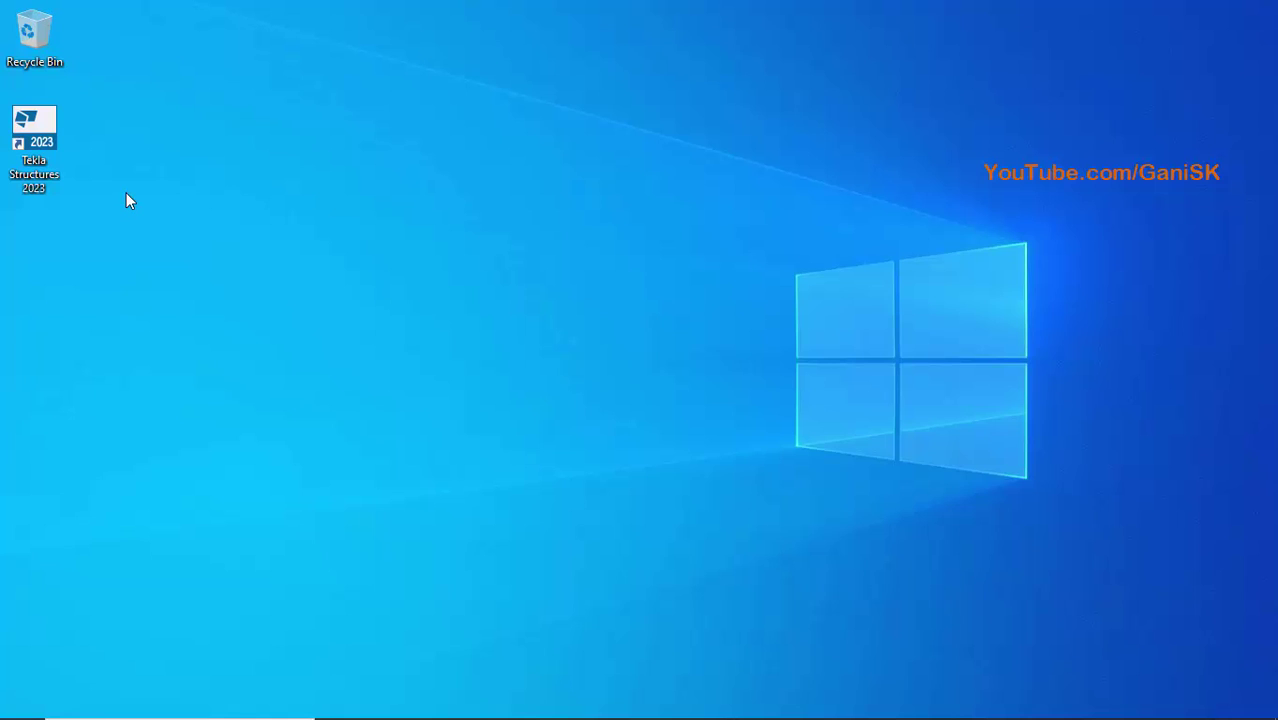
Launch Tekla Structures, then open Chrome with the first profile and go to google.com
{"action": "double_click", "coordinate": [60, 192]}
{"action": "left_click", "coordinate": [482, 700]}
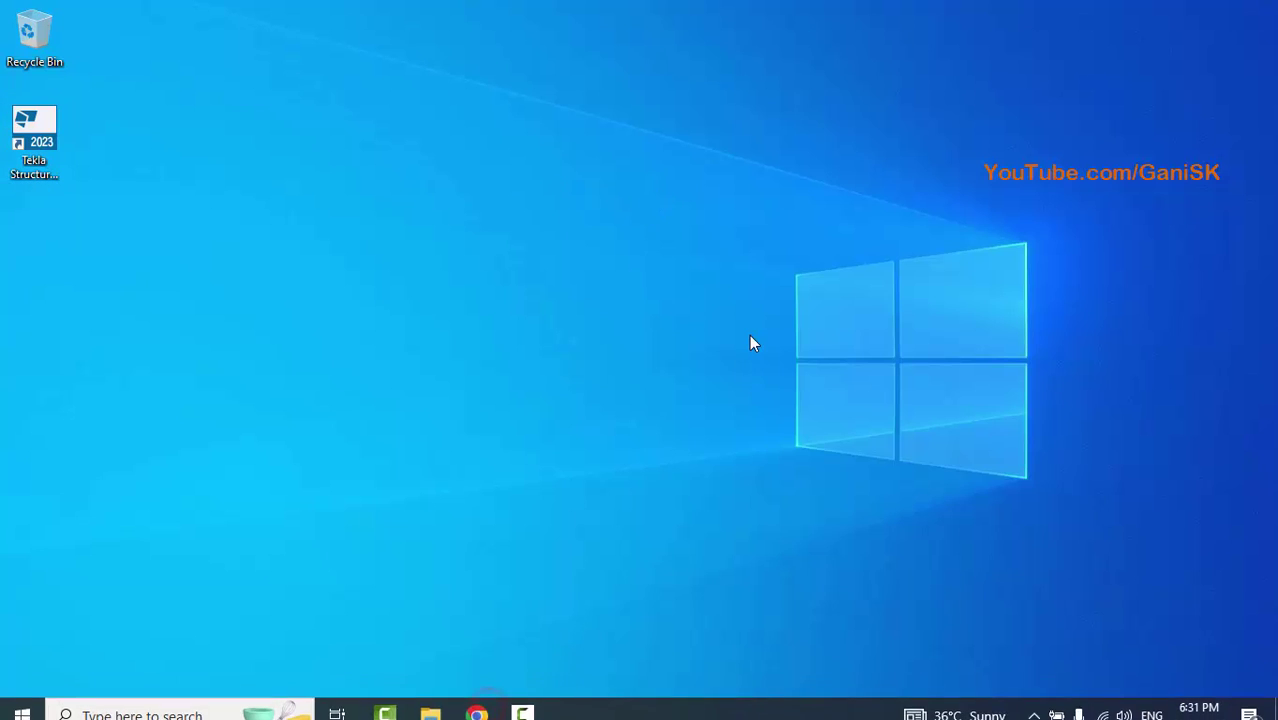
{"action": "left_click", "coordinate": [485, 397]}
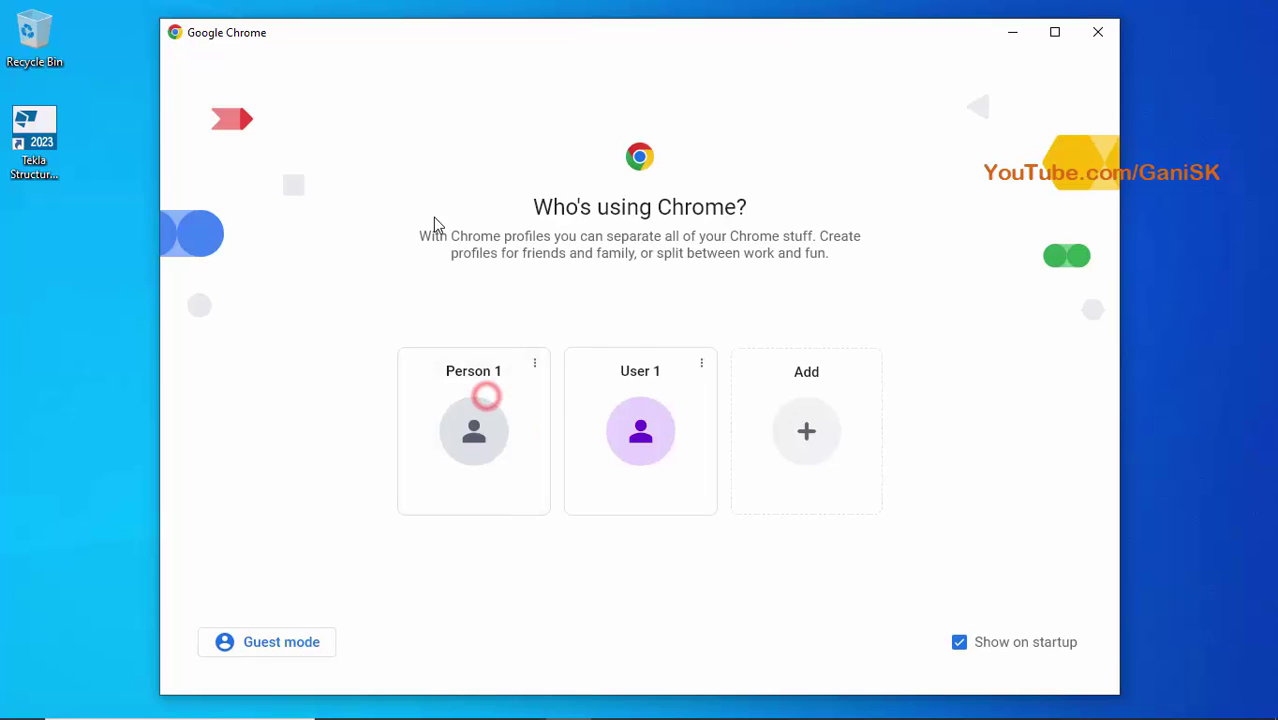
{"action": "left_click", "coordinate": [473, 430]}
{"action": "left_click", "coordinate": [270, 57]}
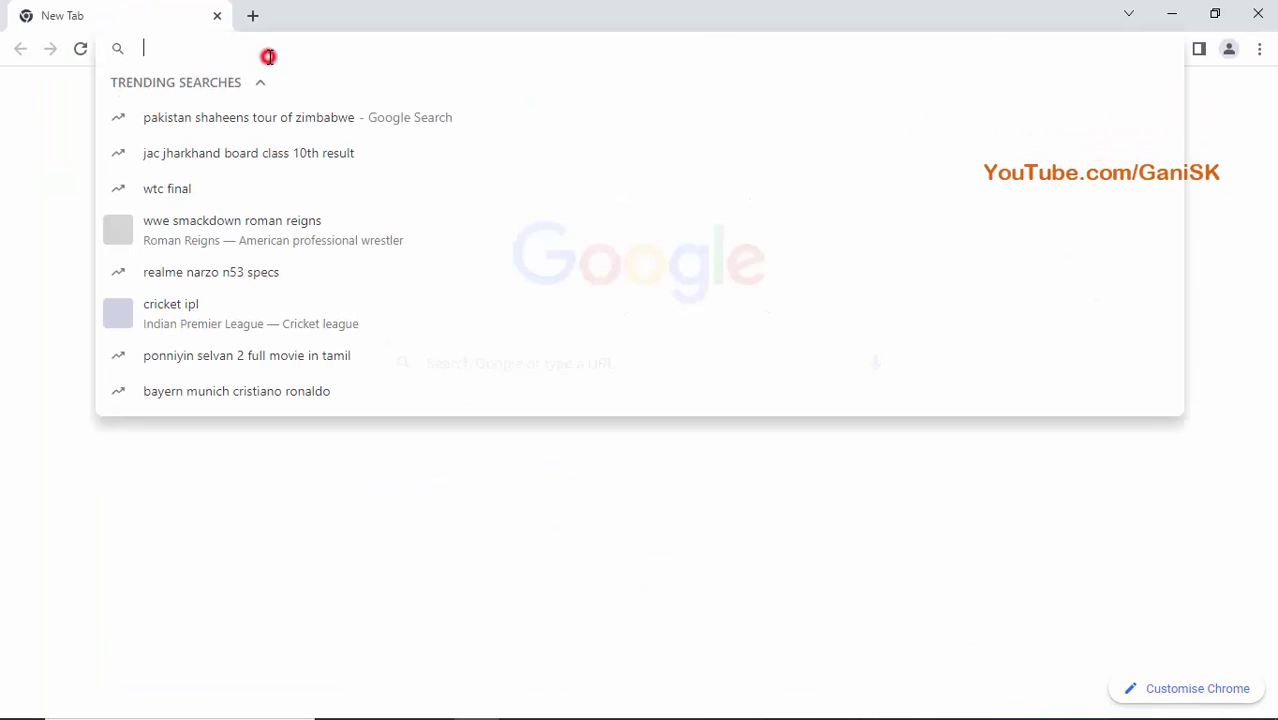
{"action": "type", "text": "google.com"}
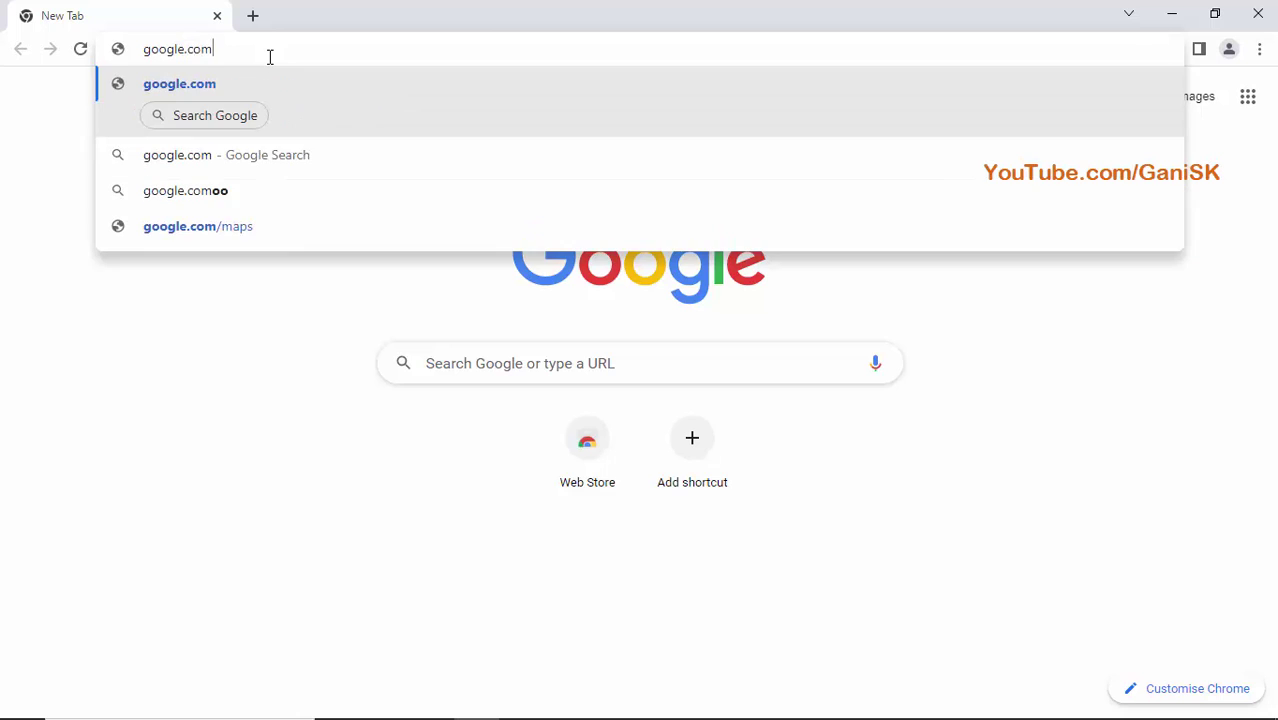
{"action": "key", "text": "Return"}
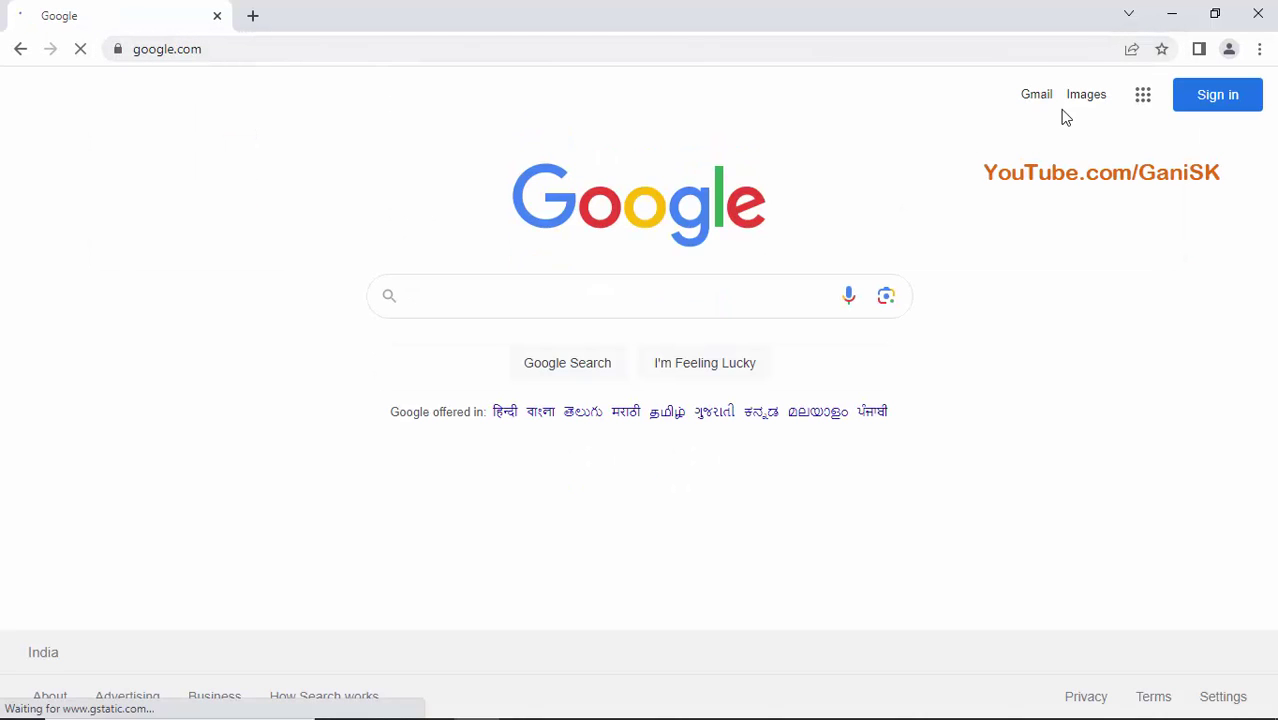
Sign in to Gmail by entering the account e-mail and password
{"action": "left_click", "coordinate": [1036, 96]}
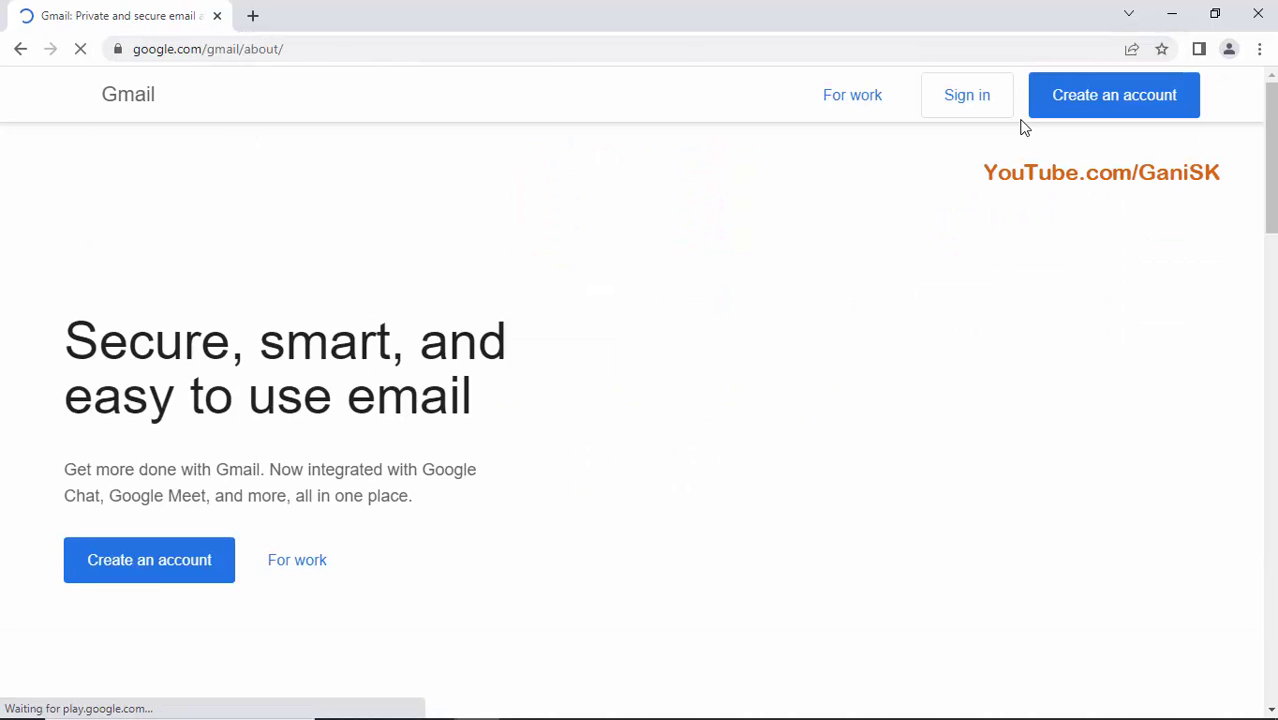
{"action": "left_click", "coordinate": [976, 98]}
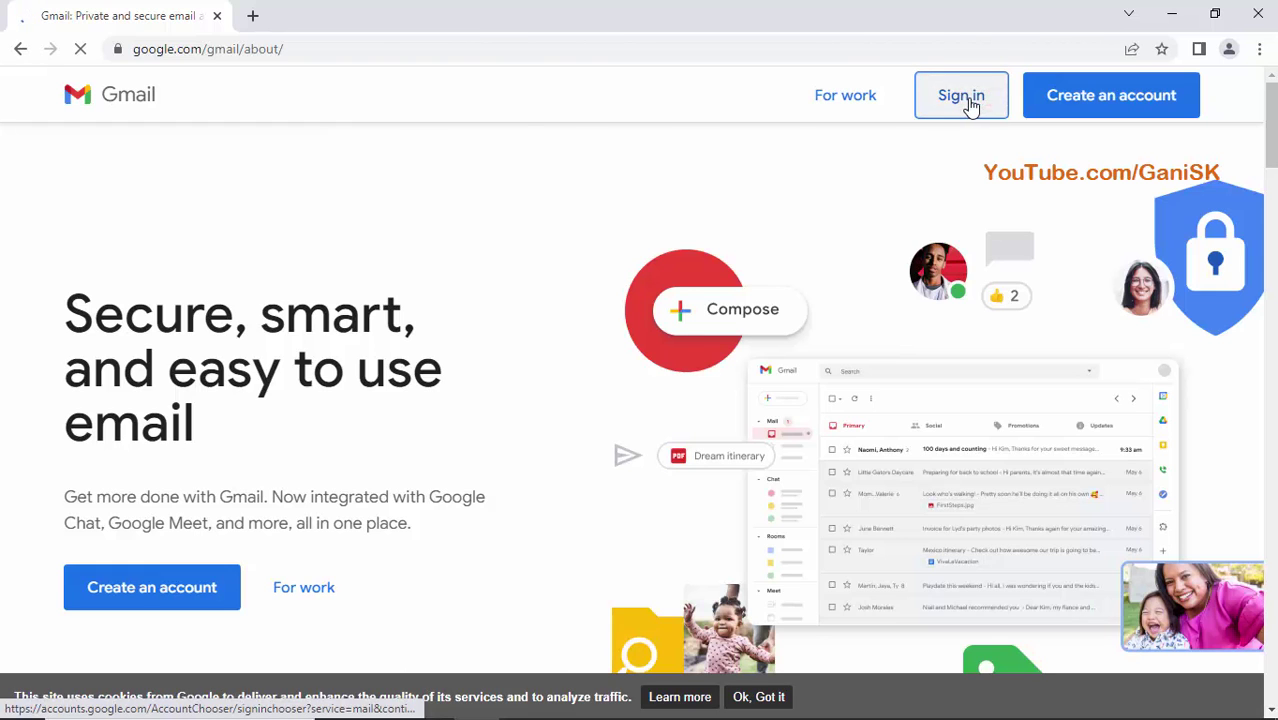
{"action": "left_click", "coordinate": [568, 368]}
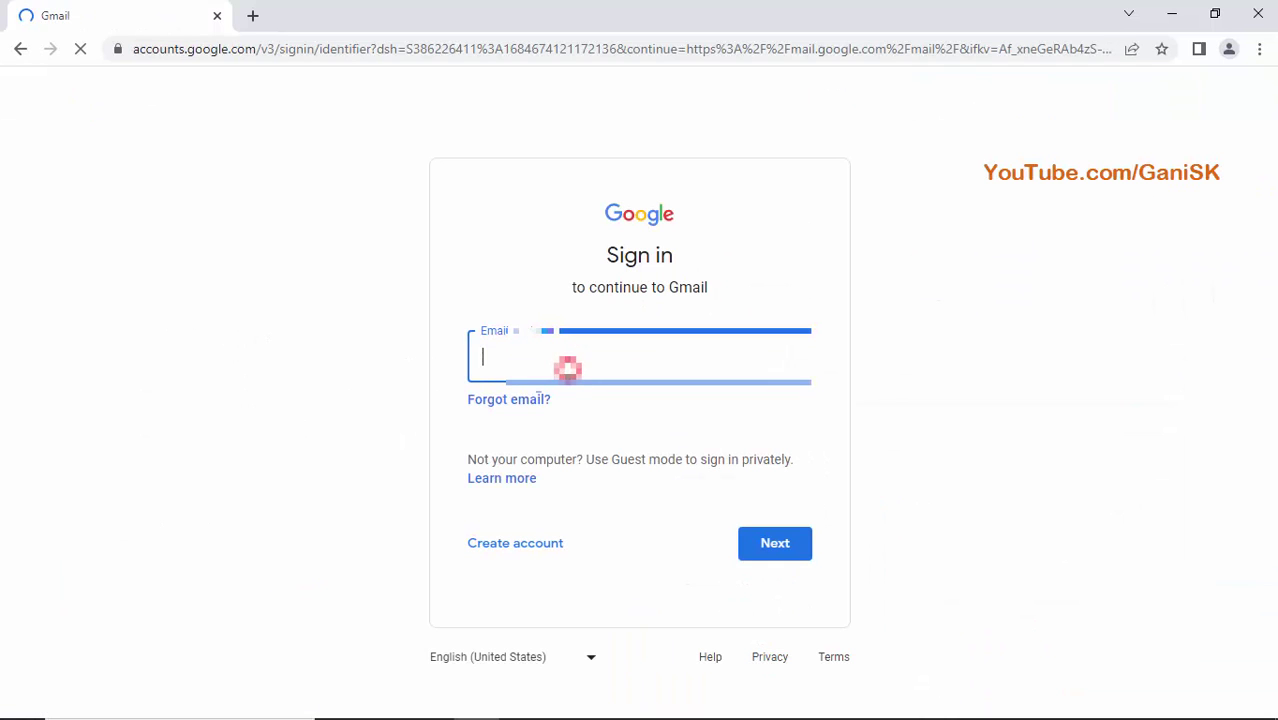
{"action": "type", "text": "info"}
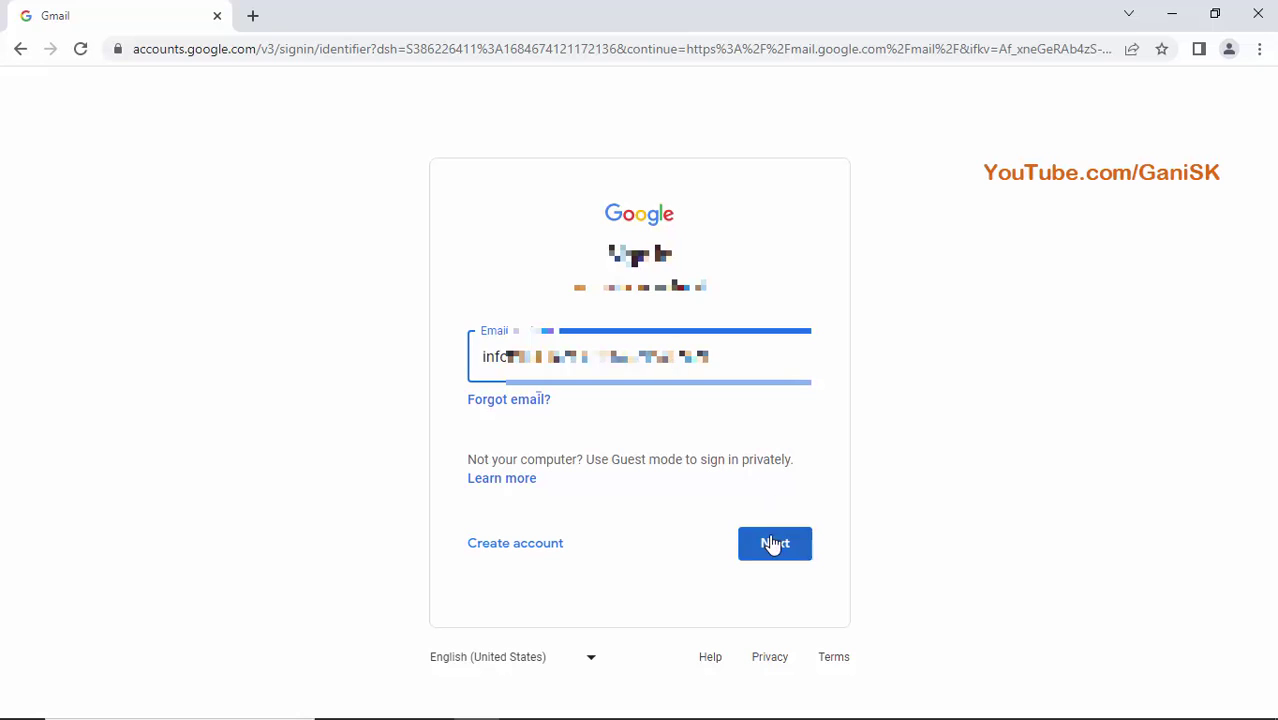
{"action": "left_click", "coordinate": [775, 545]}
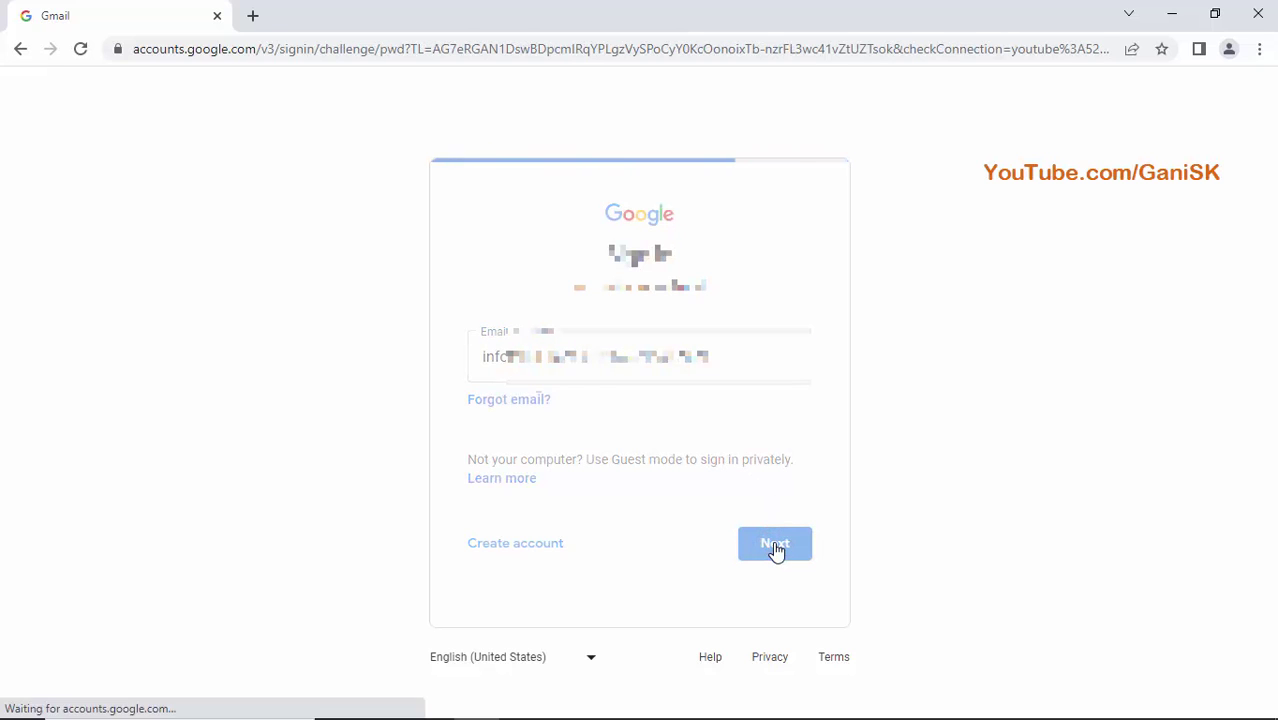
{"action": "left_click", "coordinate": [571, 399]}
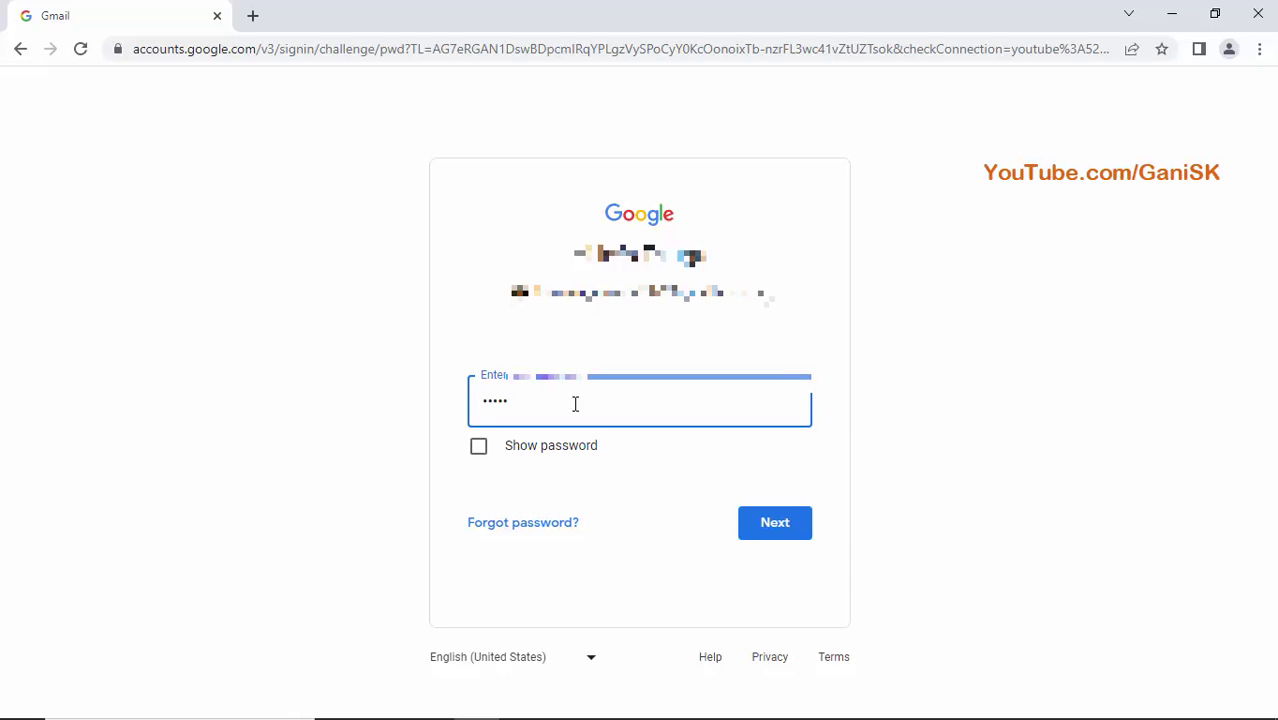
{"action": "left_click", "coordinate": [785, 528]}
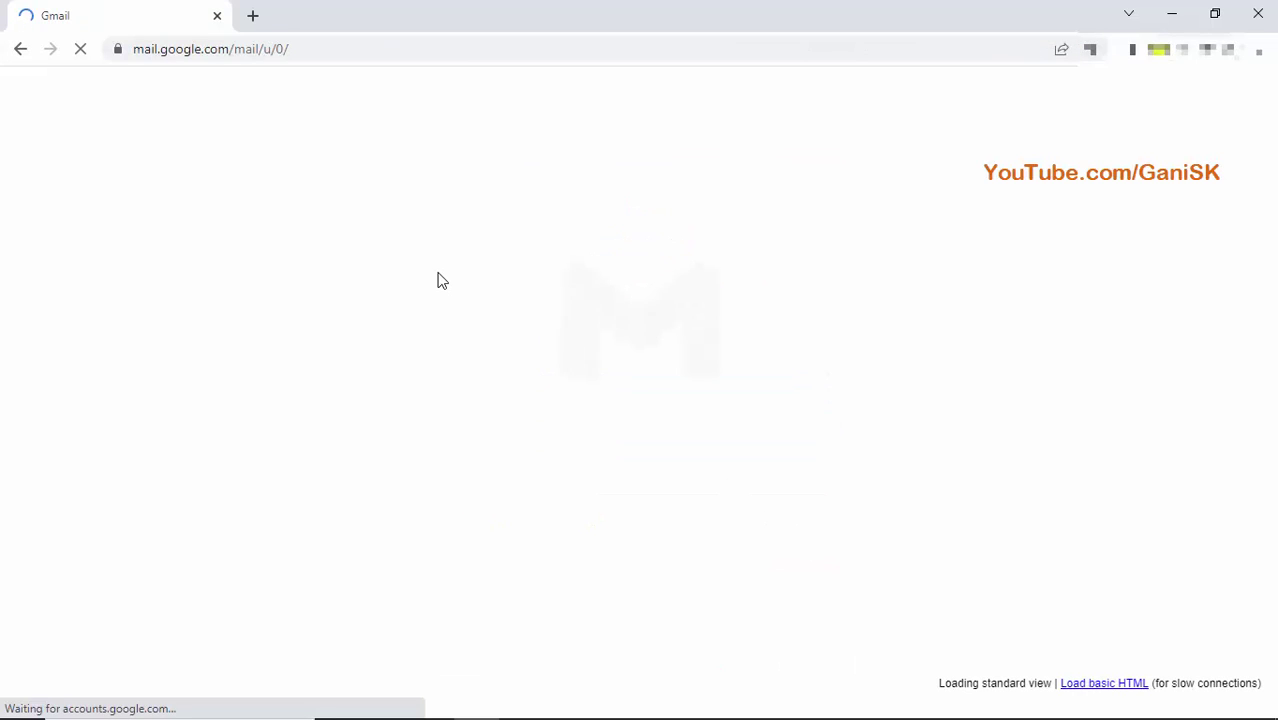
Close the Gmail tab and minimize Chrome to reveal the desktop
{"action": "left_click", "coordinate": [254, 15]}
{"action": "left_click", "coordinate": [217, 16]}
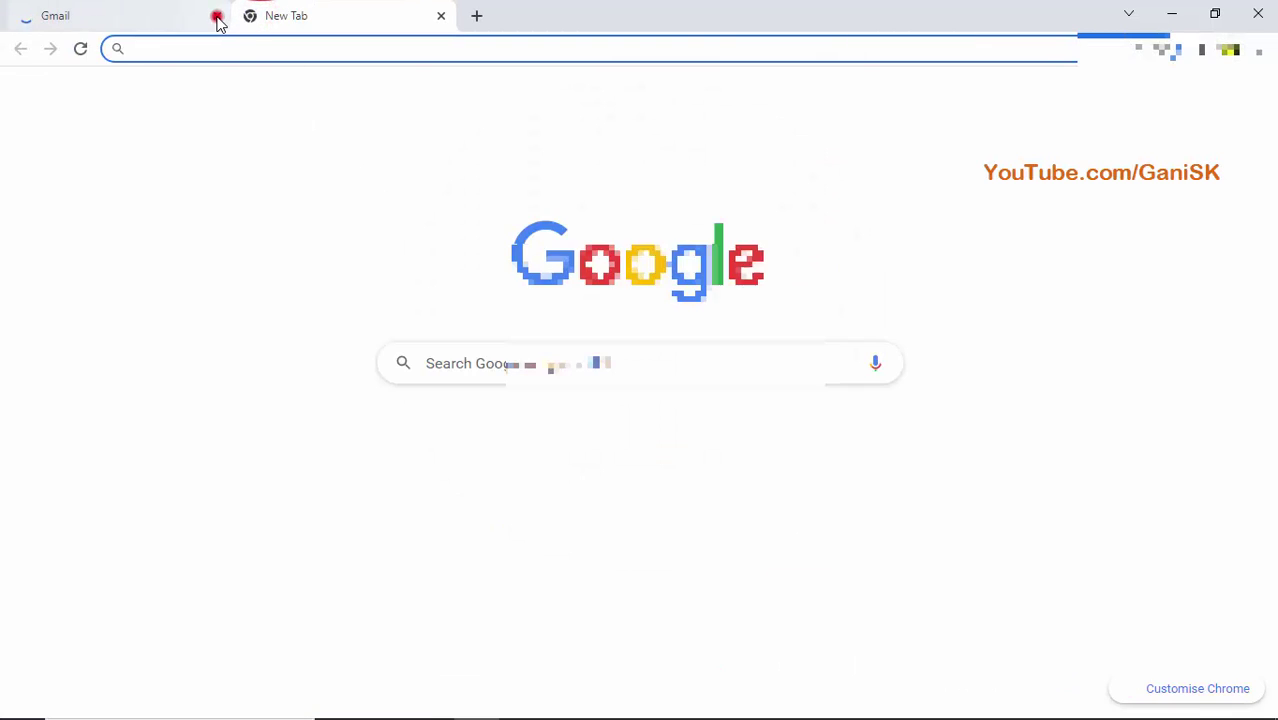
{"action": "left_click", "coordinate": [215, 17]}
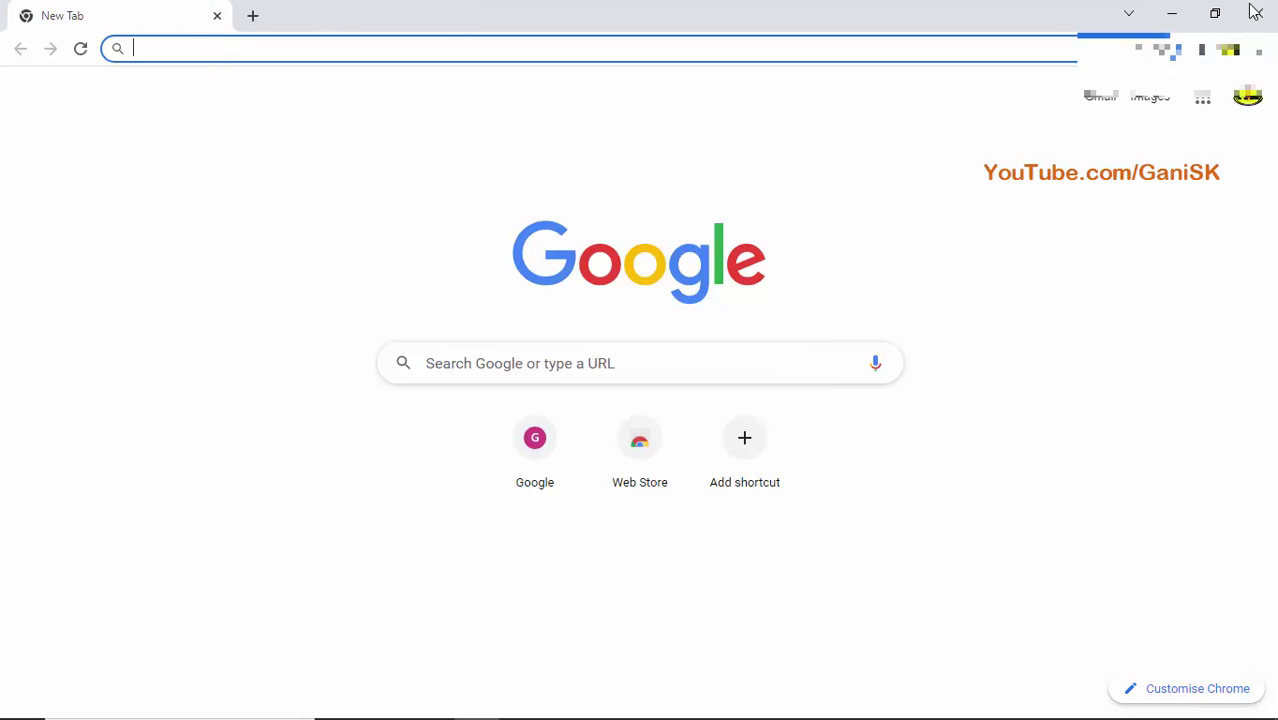
{"action": "left_click", "coordinate": [1175, 16]}
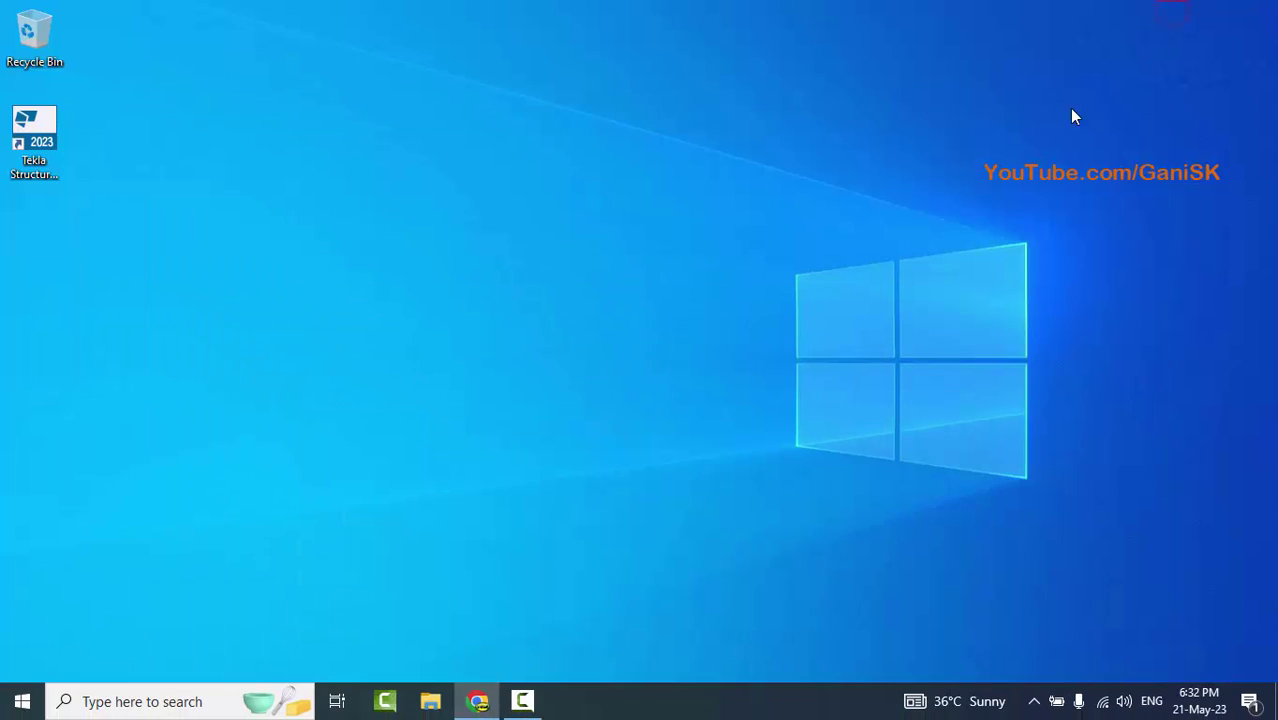
Launch Tekla Structures 2023 and confirm English as the program language
{"action": "double_click", "coordinate": [46, 189]}
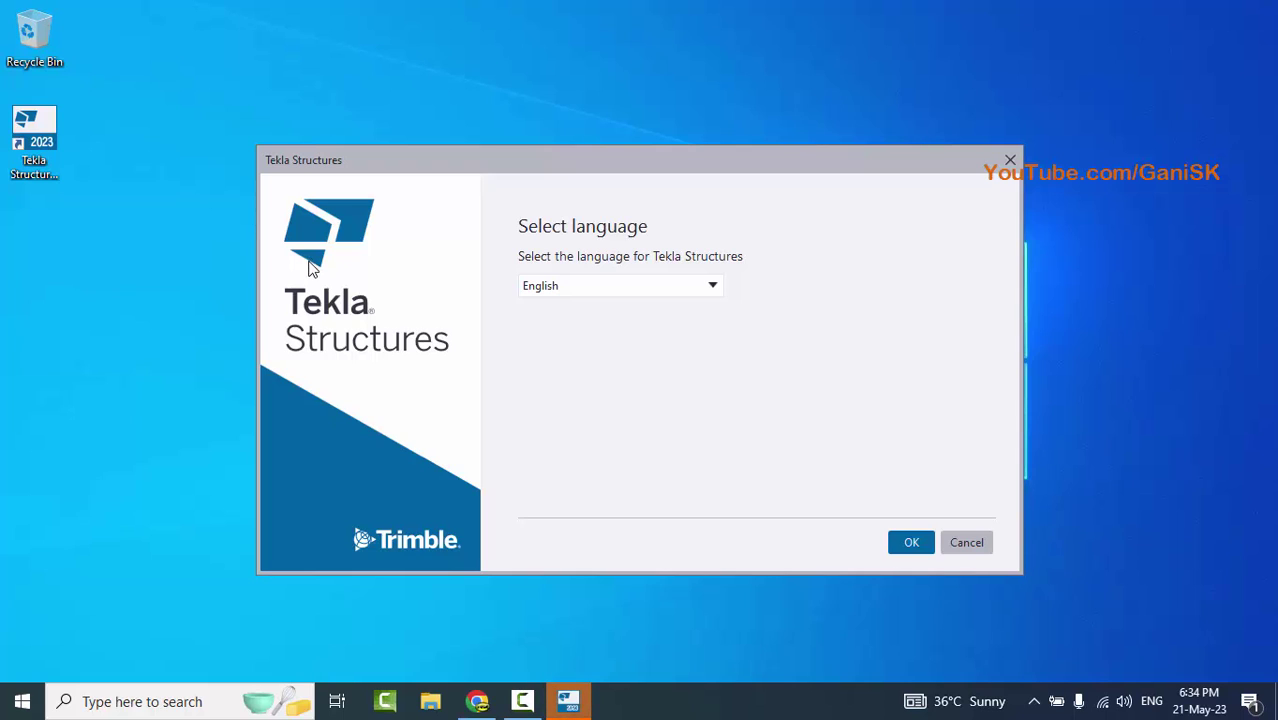
{"action": "left_click", "coordinate": [850, 374]}
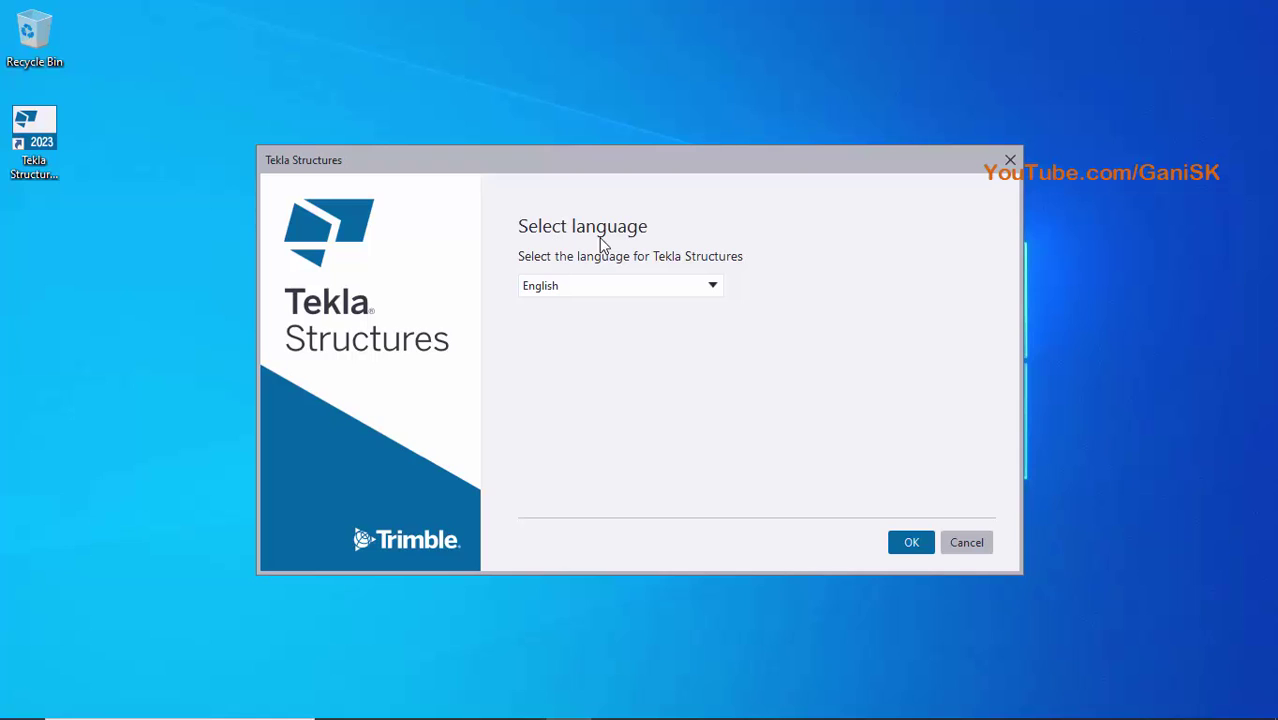
{"action": "left_click", "coordinate": [711, 288]}
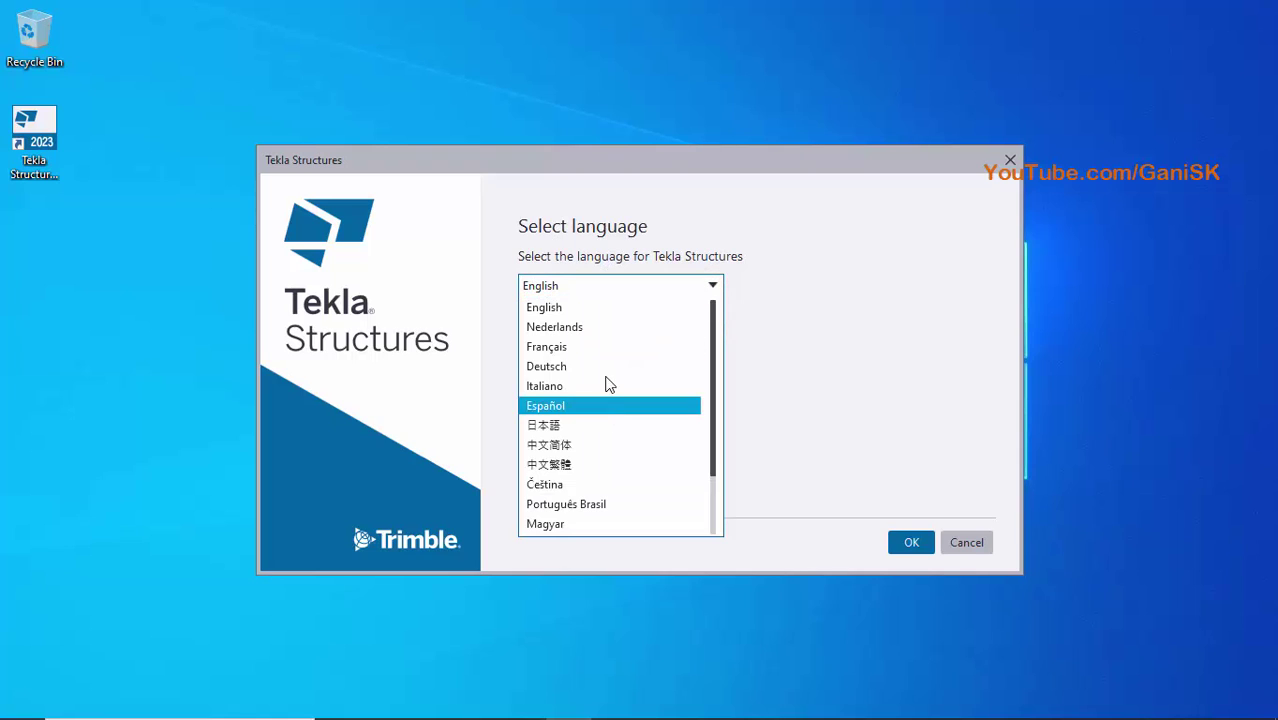
{"action": "left_click", "coordinate": [712, 287]}
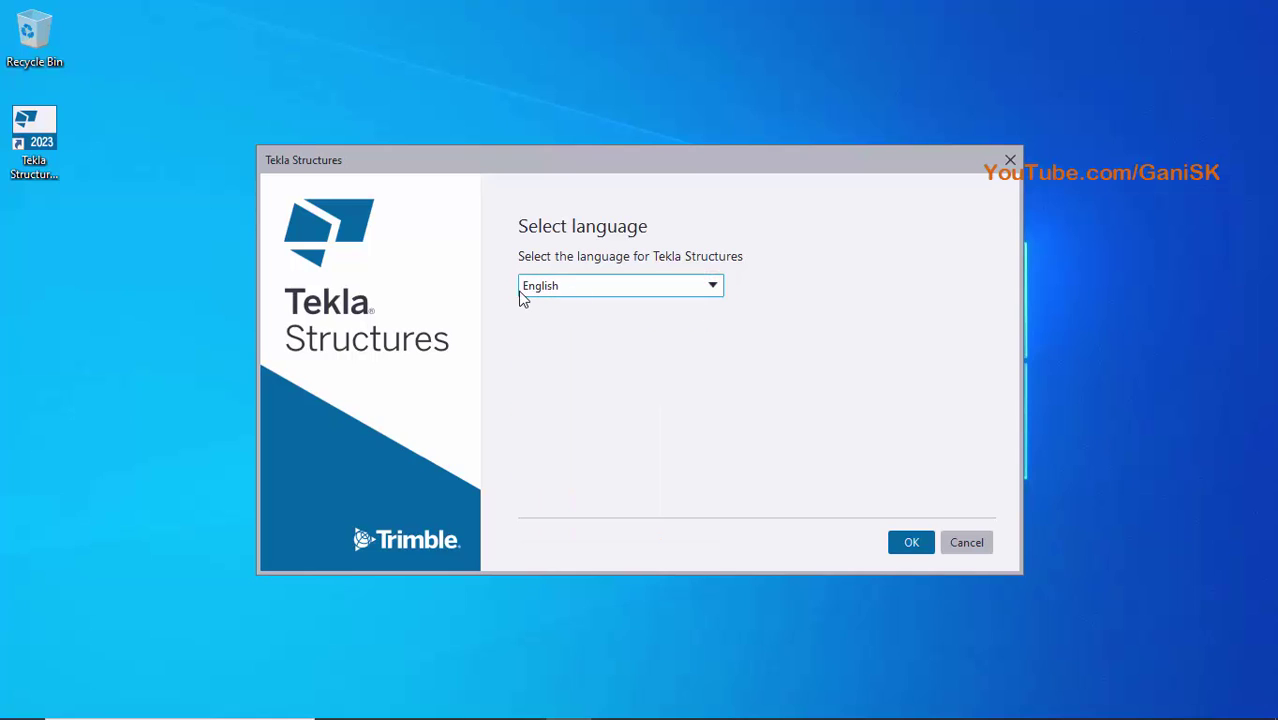
{"action": "left_click", "coordinate": [908, 544]}
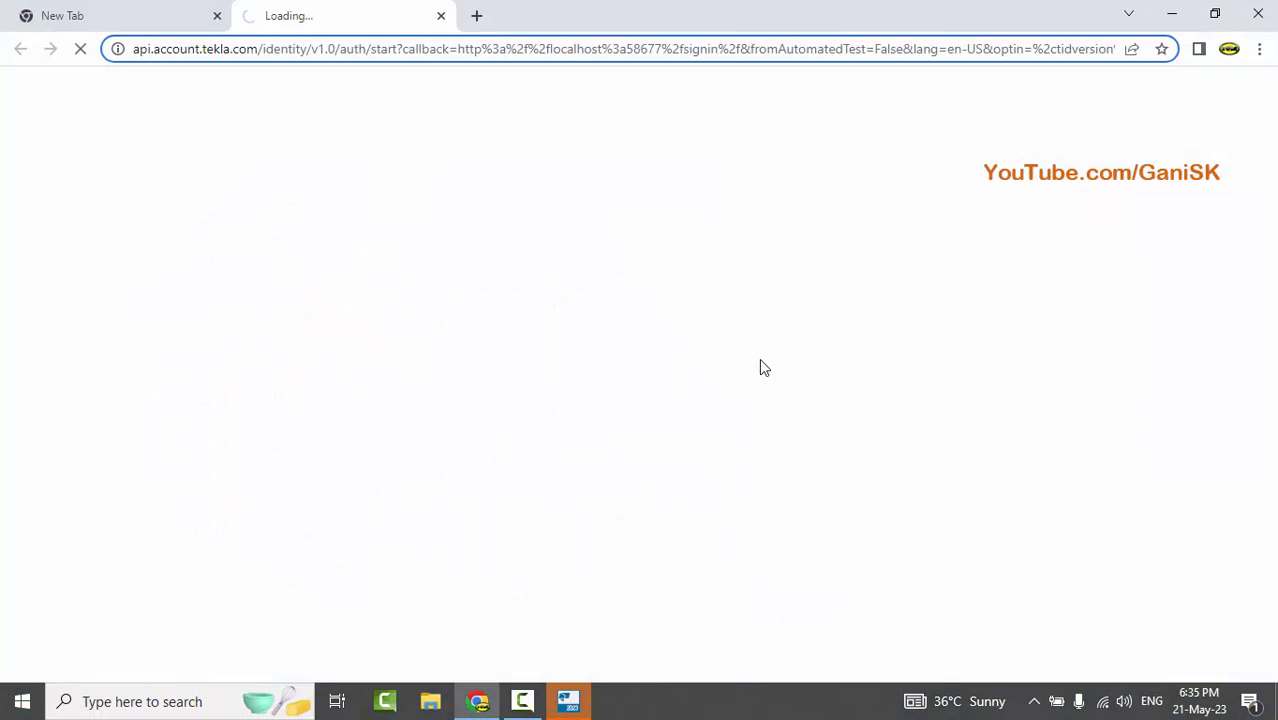
Complete the Trimble Identity sign-in with the Google account, then minimize the browser
{"action": "left_click", "coordinate": [568, 697]}
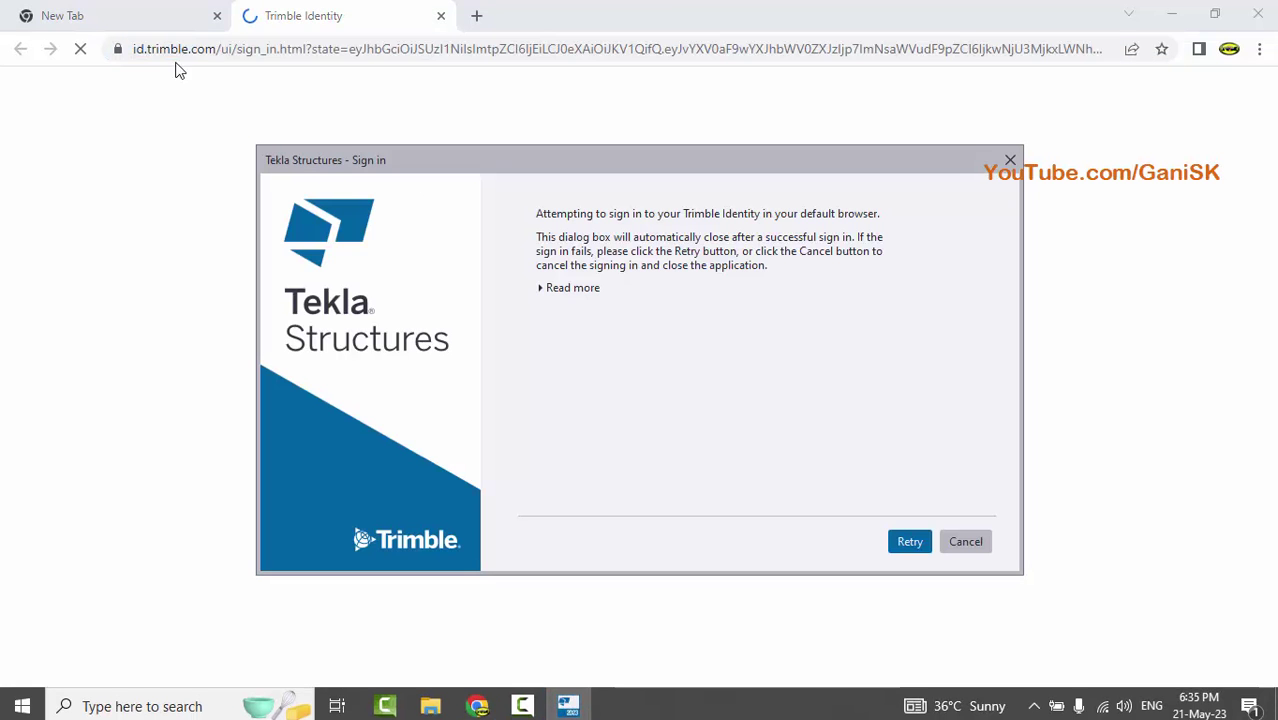
{"action": "left_click", "coordinate": [282, 8]}
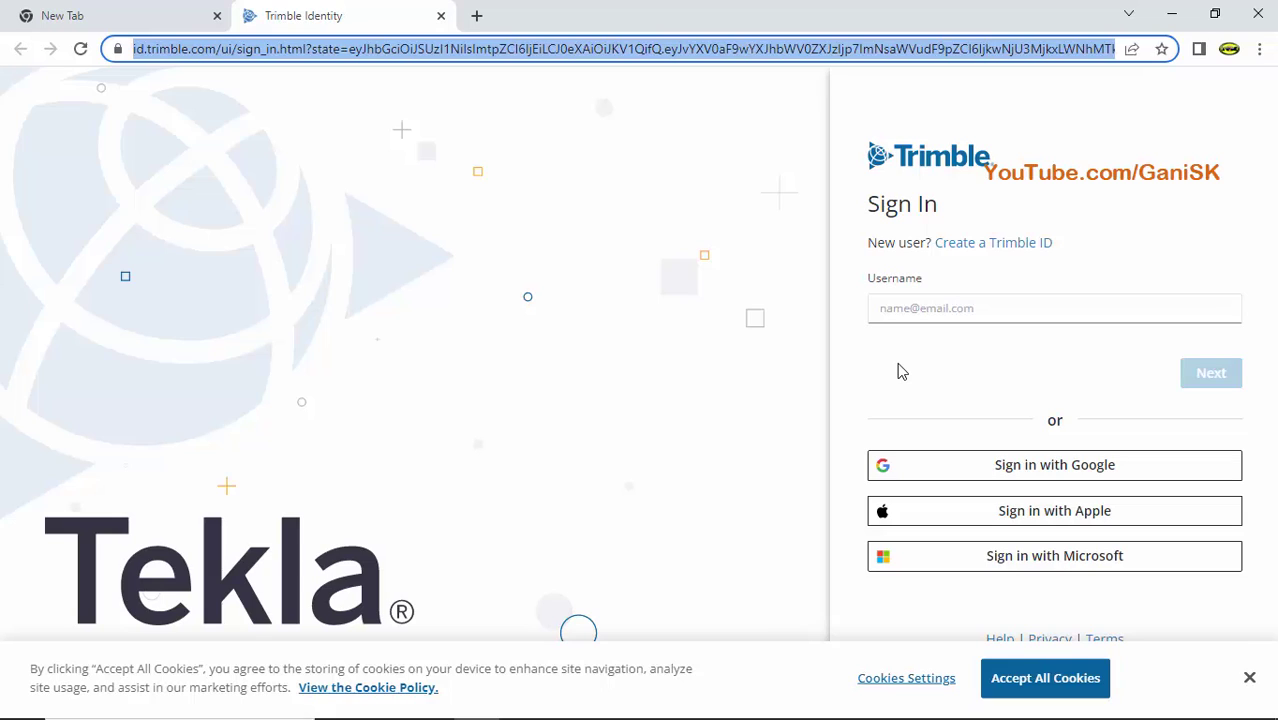
{"action": "left_click", "coordinate": [1058, 470]}
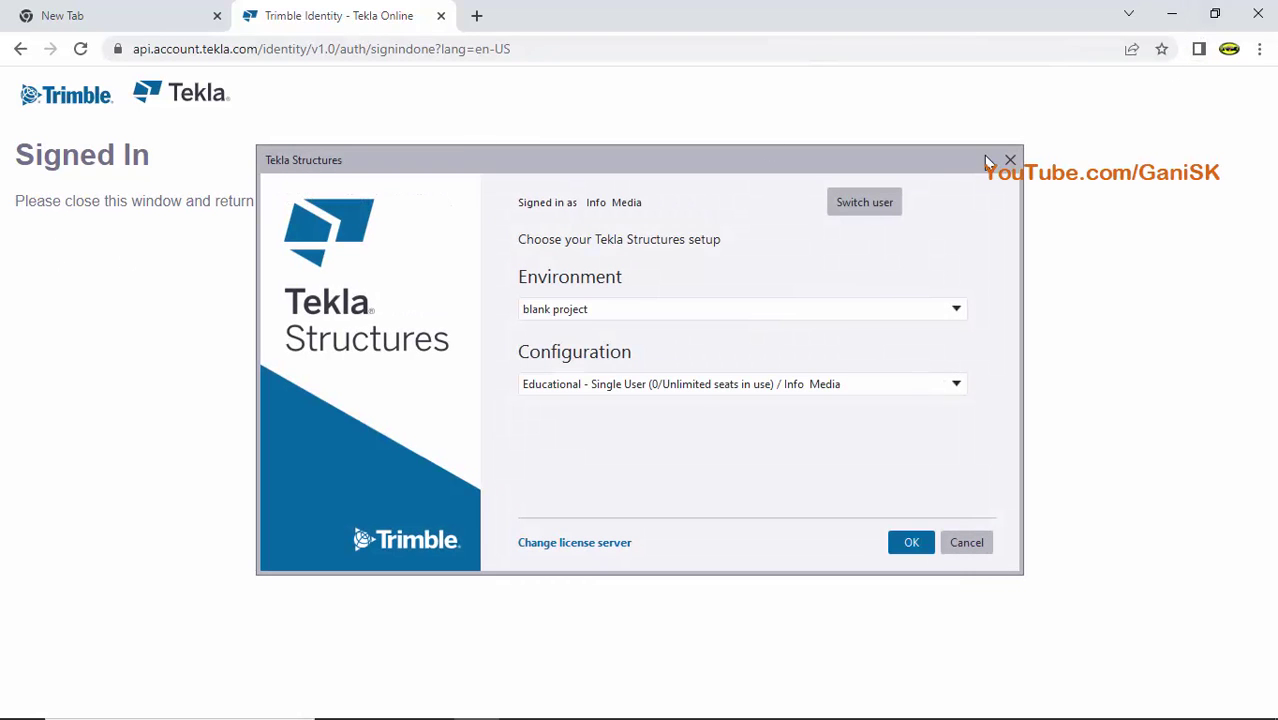
{"action": "left_click", "coordinate": [1172, 18]}
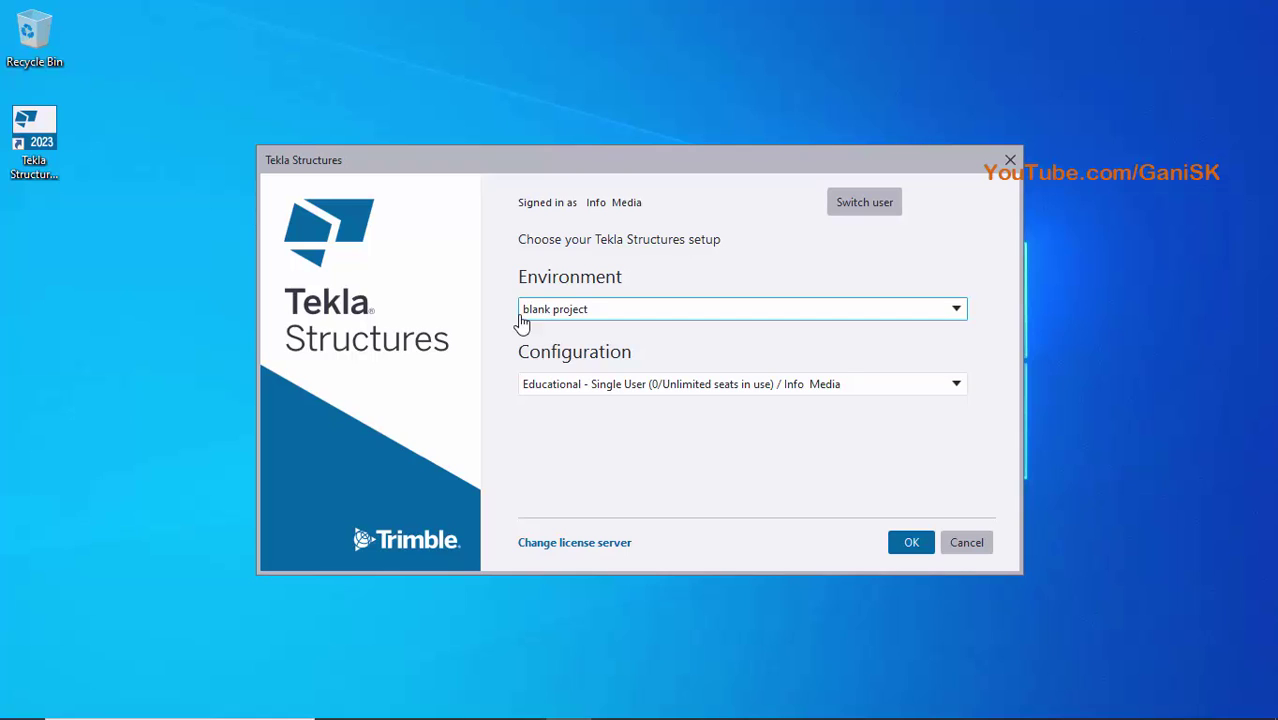
Set the environment to India and the role to Steel Detailer
{"action": "left_click", "coordinate": [940, 312]}
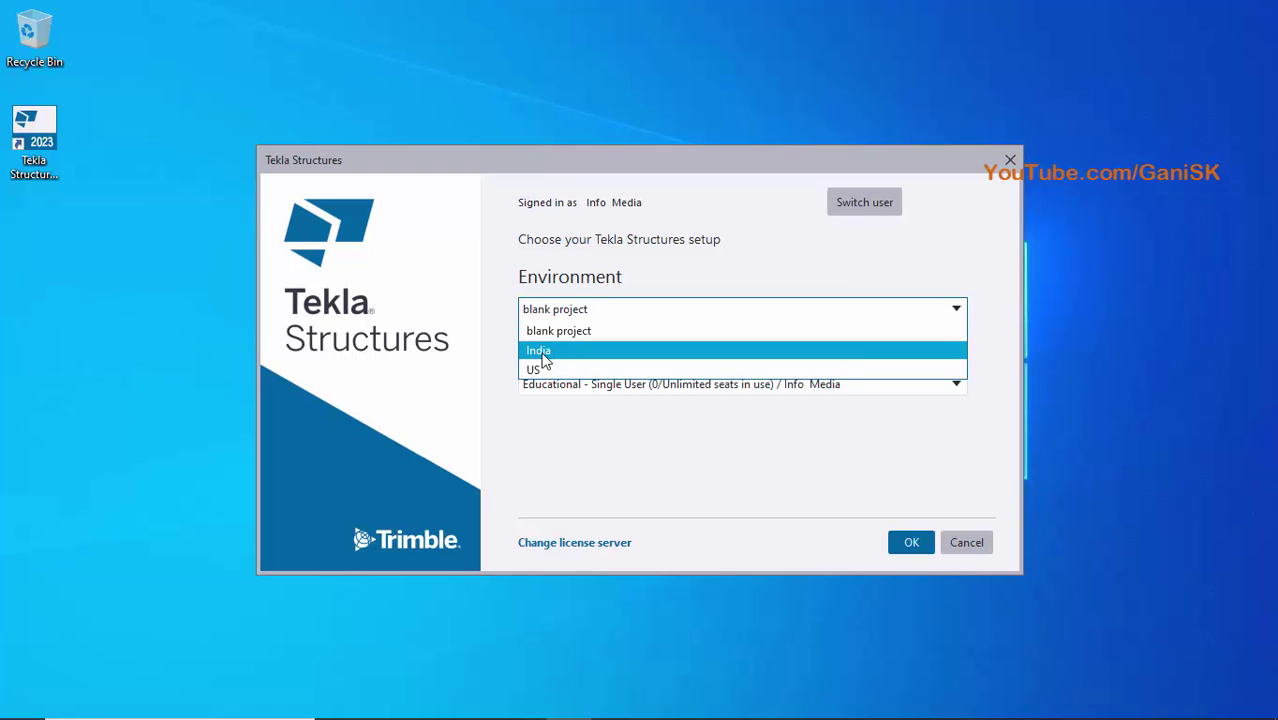
{"action": "left_click", "coordinate": [543, 360]}
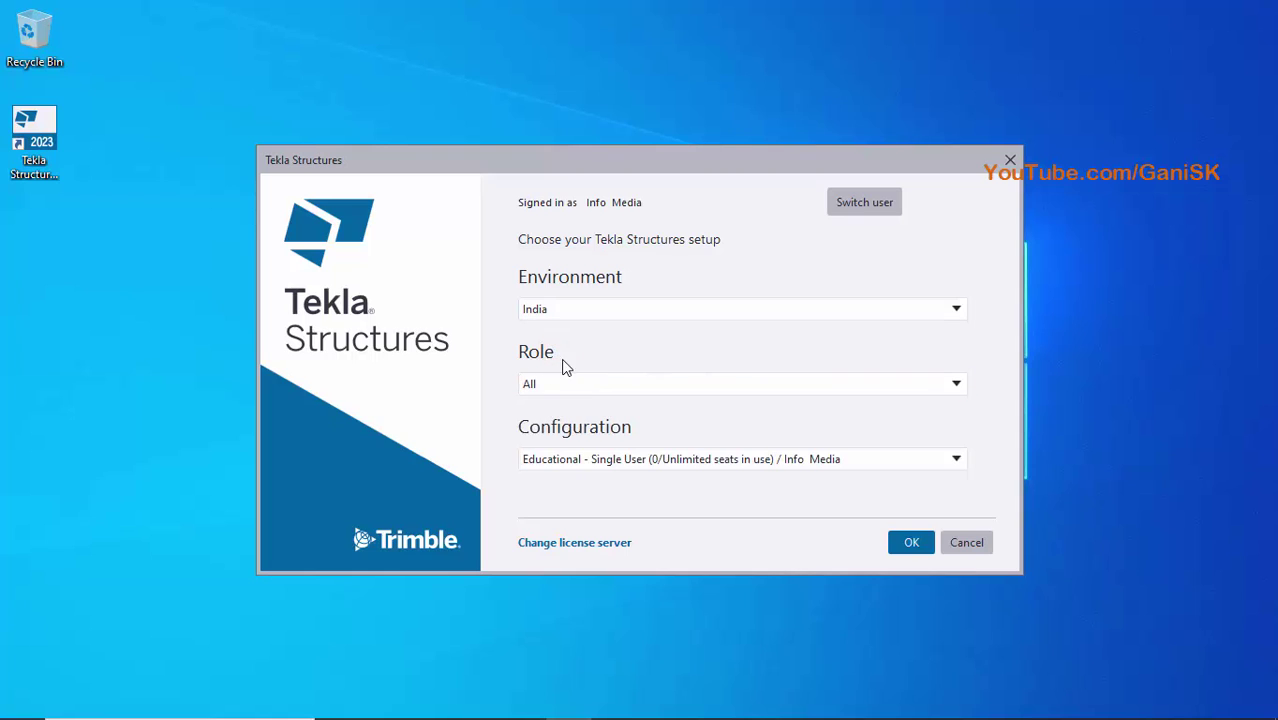
{"action": "left_click", "coordinate": [835, 396]}
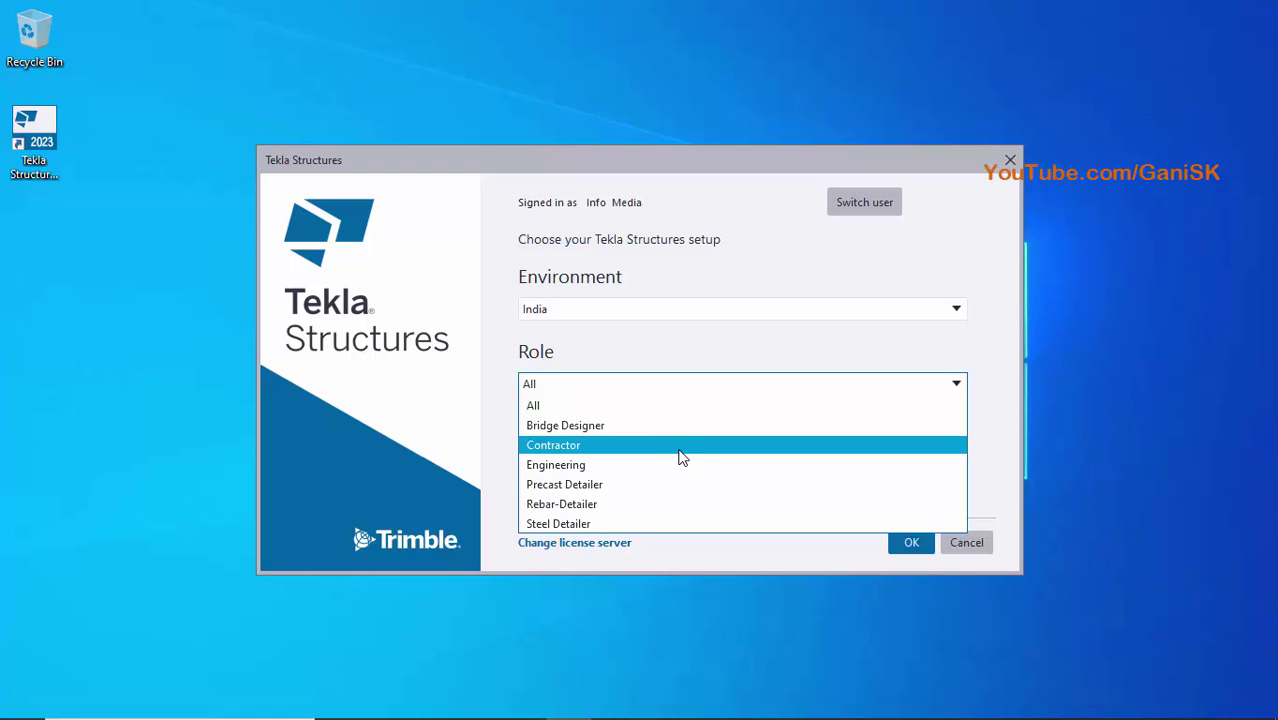
{"action": "left_click", "coordinate": [578, 524]}
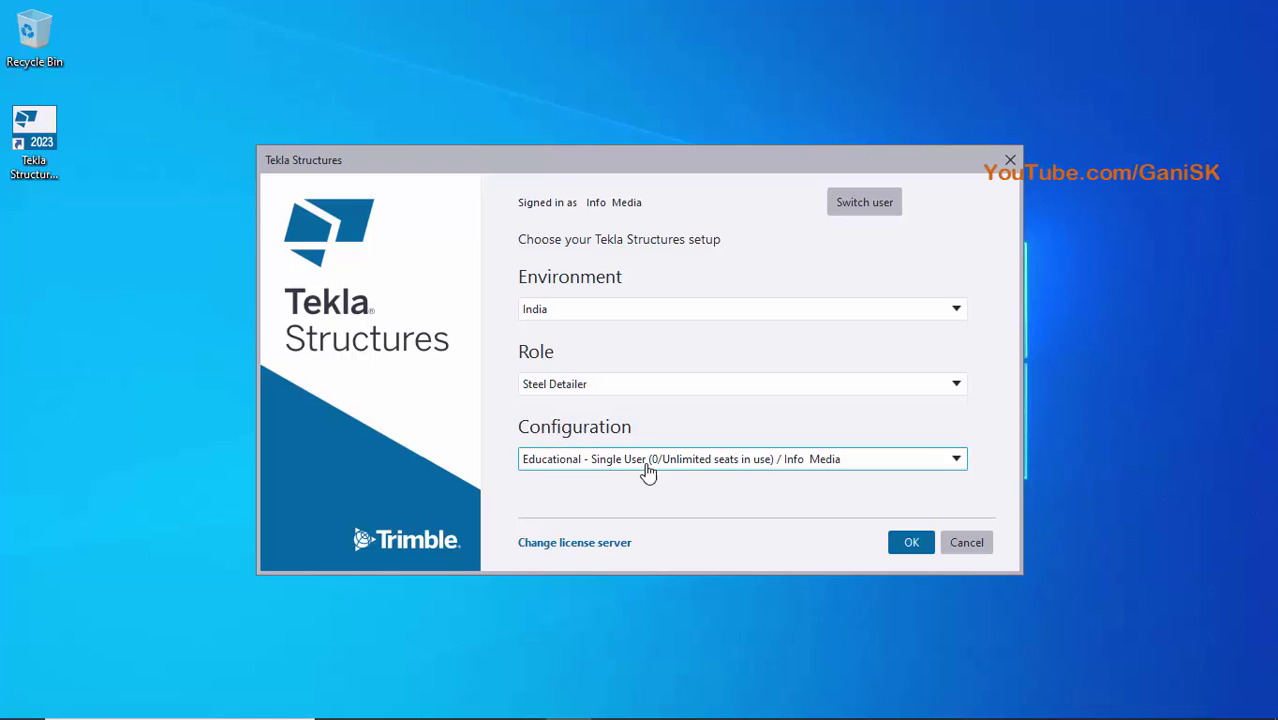
Leave the configuration as Educational and keep Steel Detailer as the role
{"action": "left_click", "coordinate": [712, 466]}
{"action": "left_click", "coordinate": [588, 461]}
{"action": "left_click", "coordinate": [890, 425]}
{"action": "left_click", "coordinate": [638, 459]}
{"action": "left_click", "coordinate": [684, 386]}
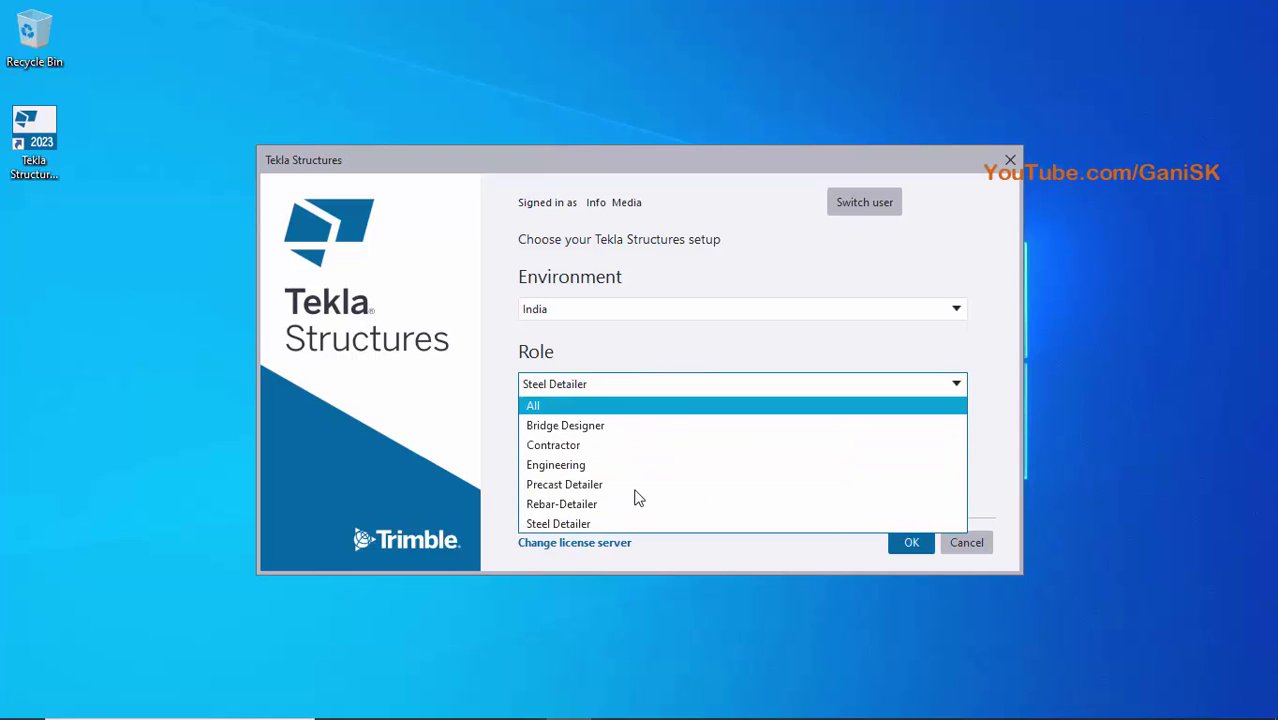
{"action": "left_click", "coordinate": [712, 382]}
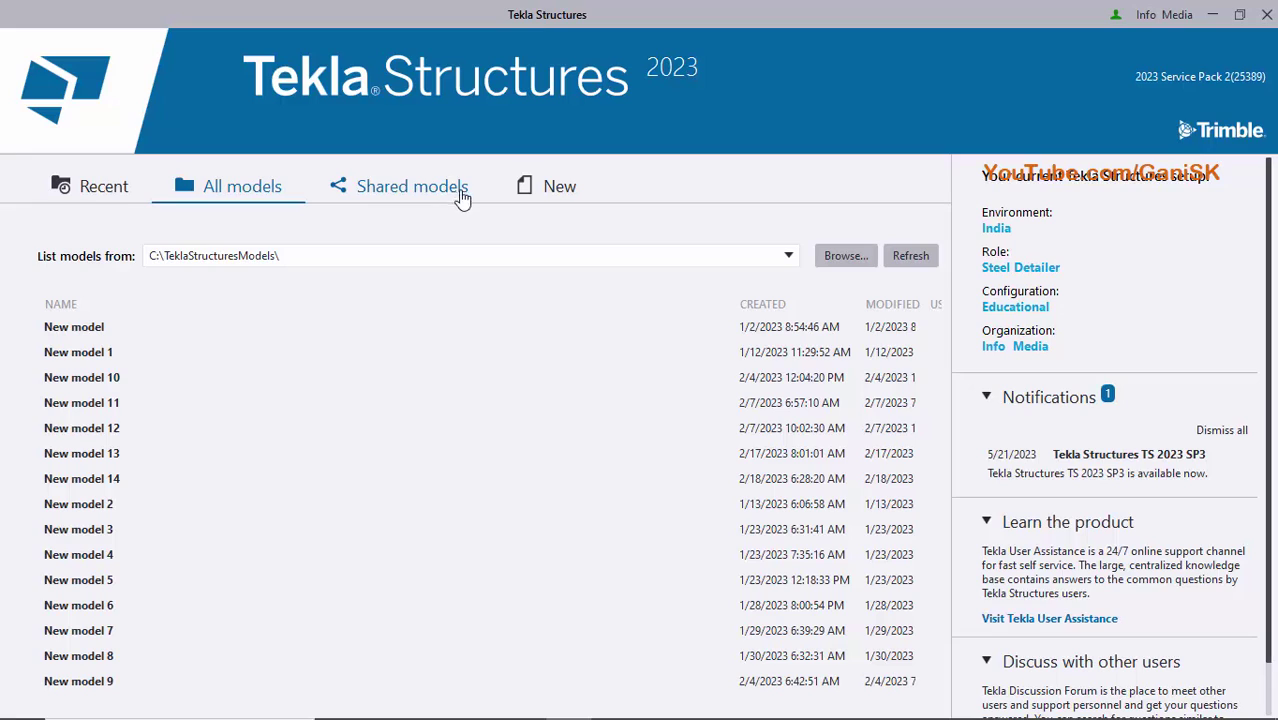
Start a new Blank-template model and replace its default name, typing 'ABC'
{"action": "left_click", "coordinate": [549, 189]}
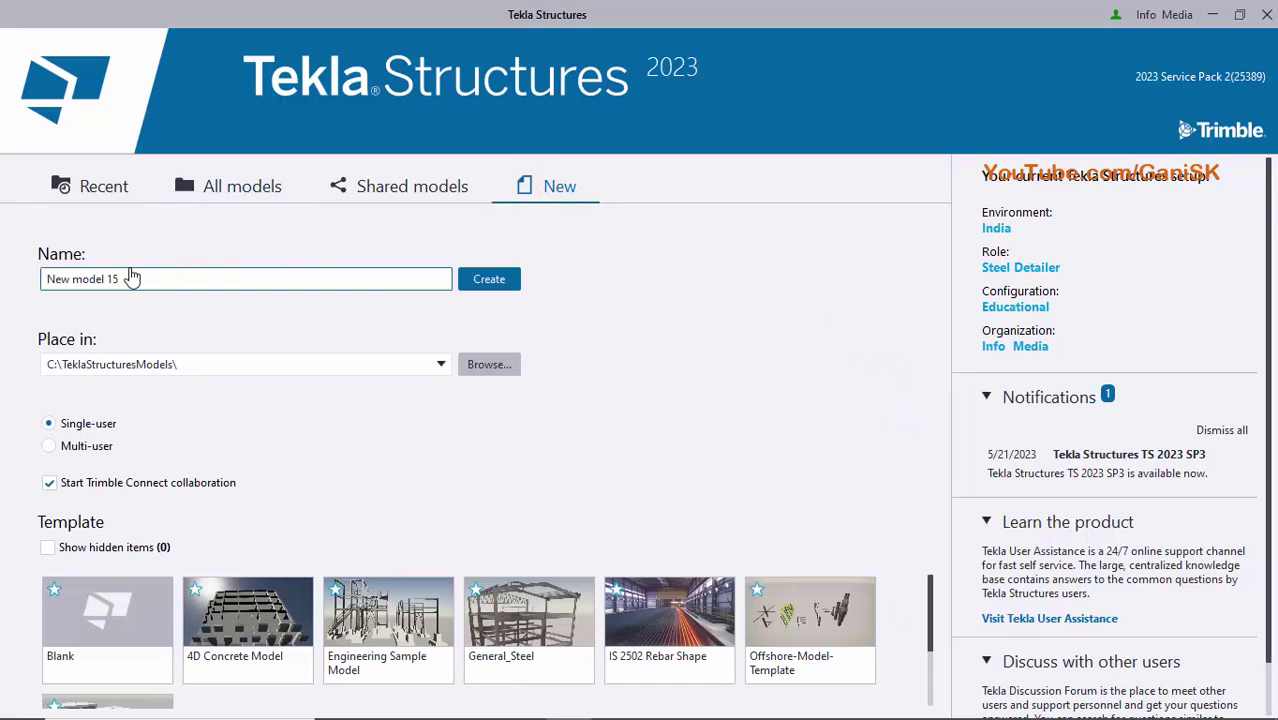
{"action": "left_click", "coordinate": [131, 277]}
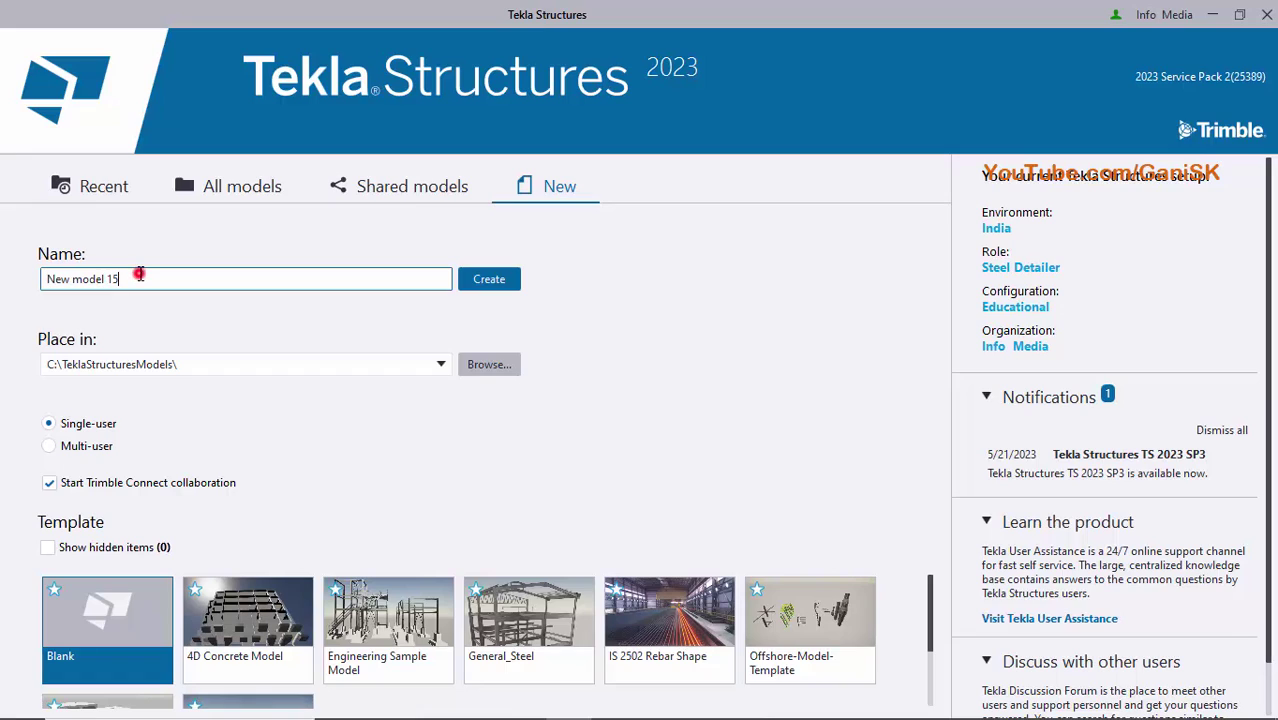
{"action": "triple_click", "coordinate": [170, 278]}
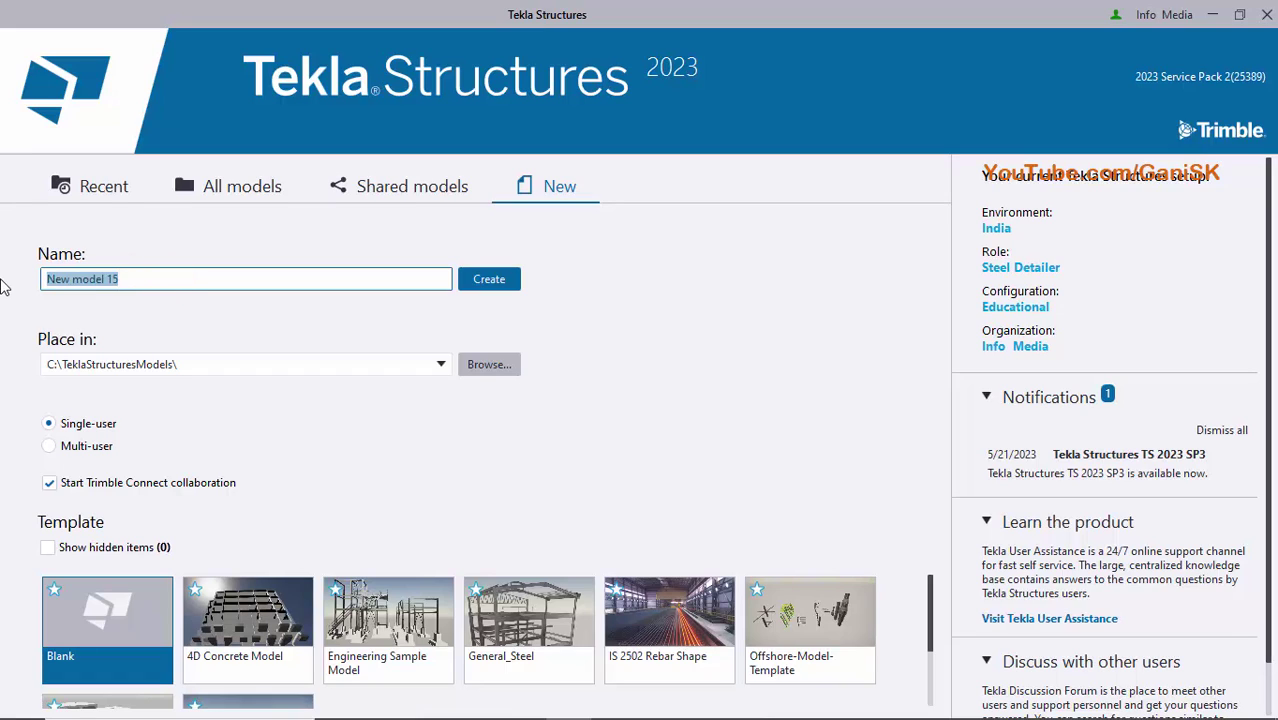
{"action": "type", "text": "ABC Project"}
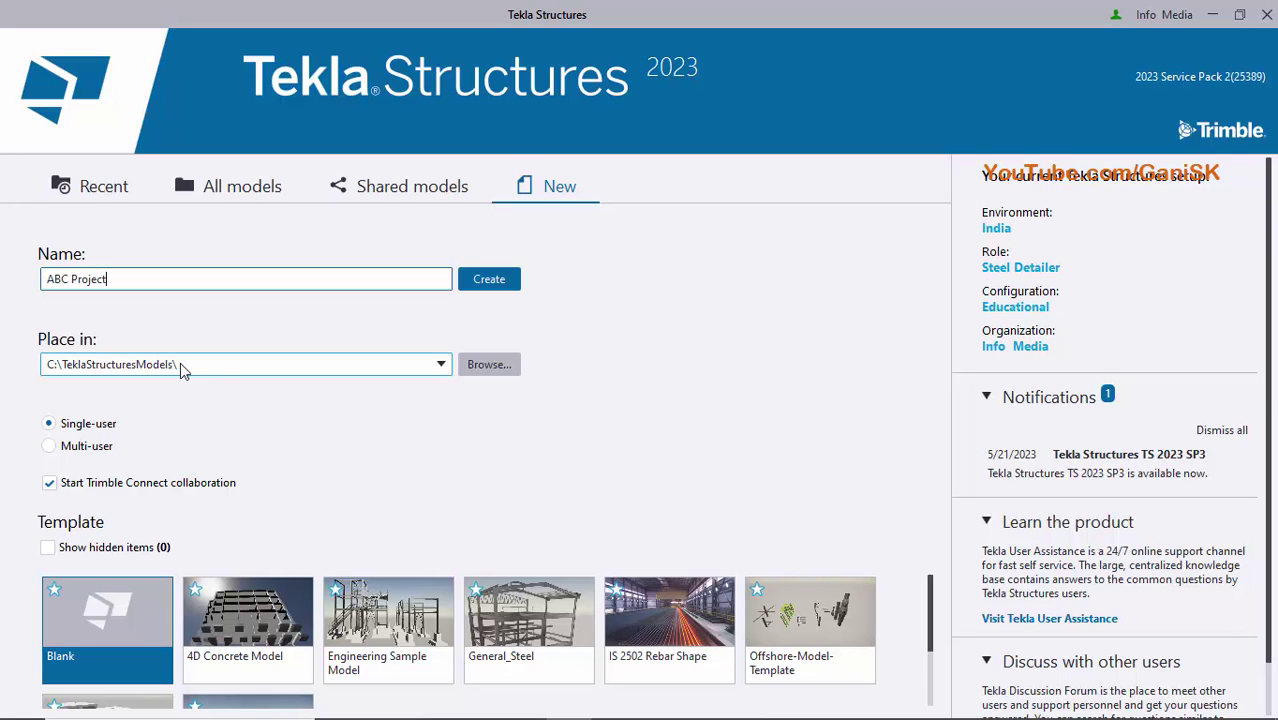
{"action": "left_click", "coordinate": [505, 370]}
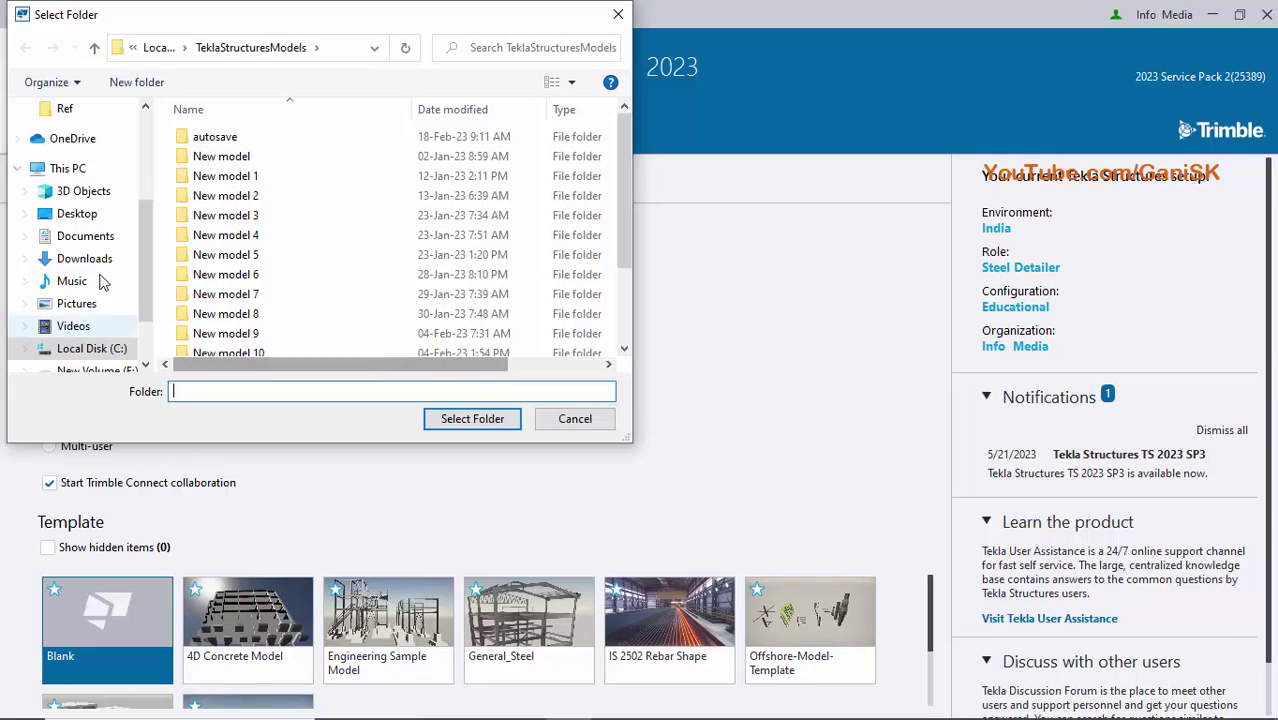
{"action": "scroll", "coordinate": [102, 265], "scroll_direction": "down", "scroll_amount": 1}
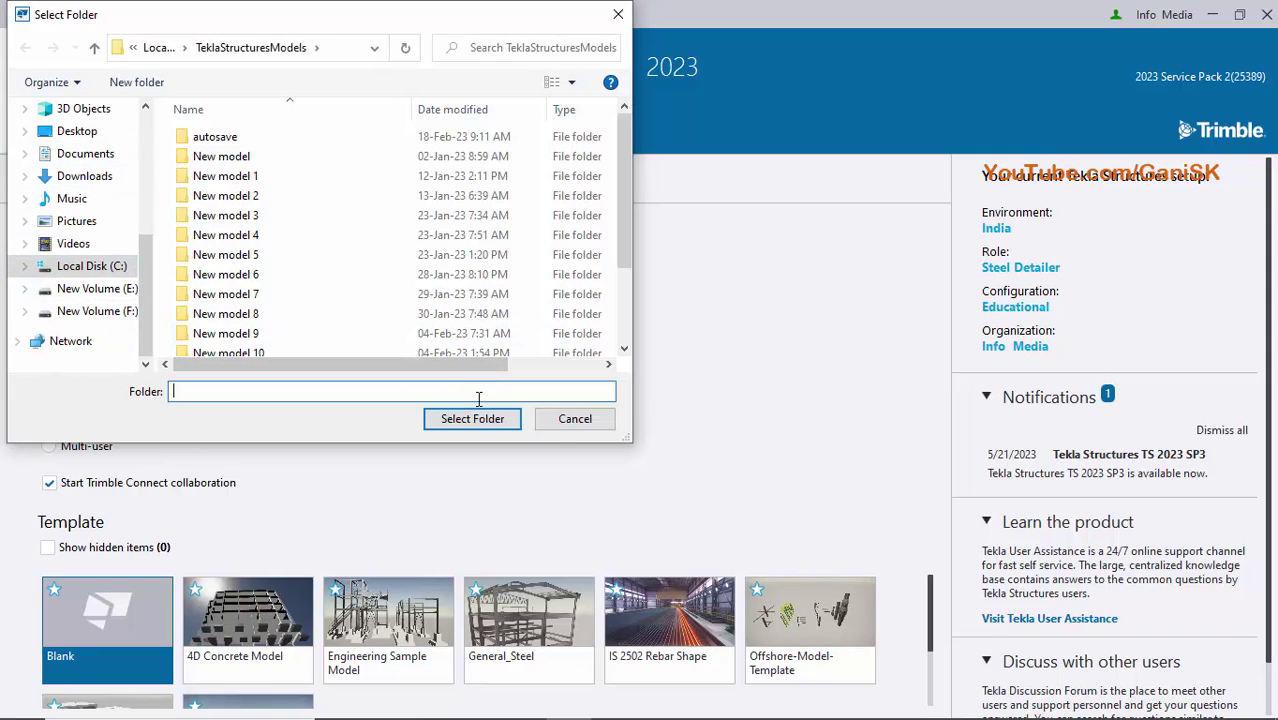
{"action": "left_click", "coordinate": [568, 420]}
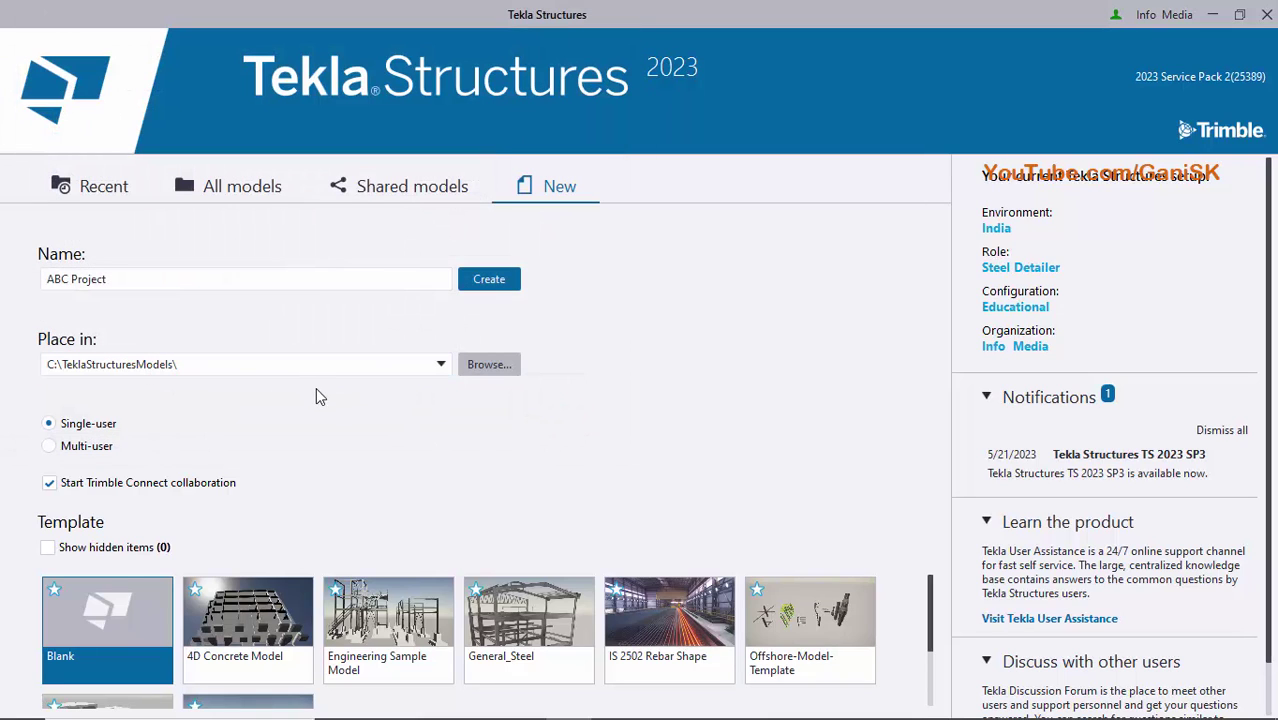
Keep the model Single-user and uncheck 'Start Trimble Connect collaboration'
{"action": "left_click", "coordinate": [50, 447]}
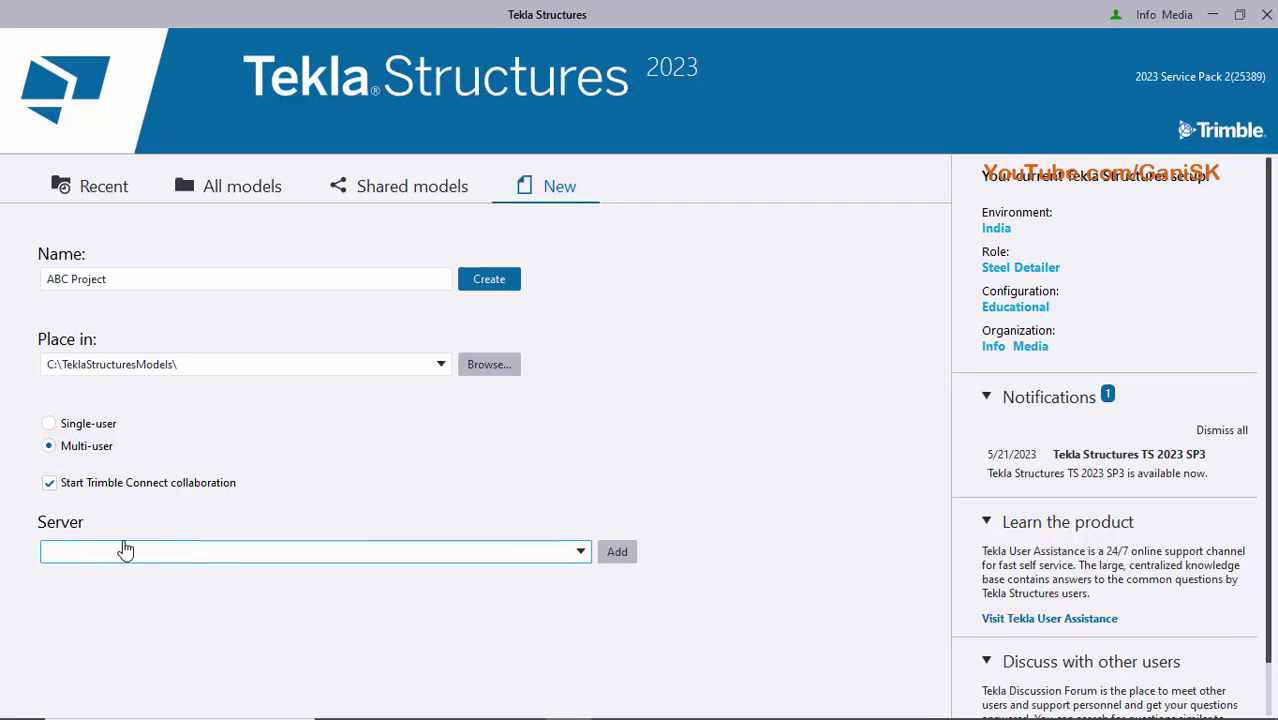
{"action": "left_click", "coordinate": [49, 424]}
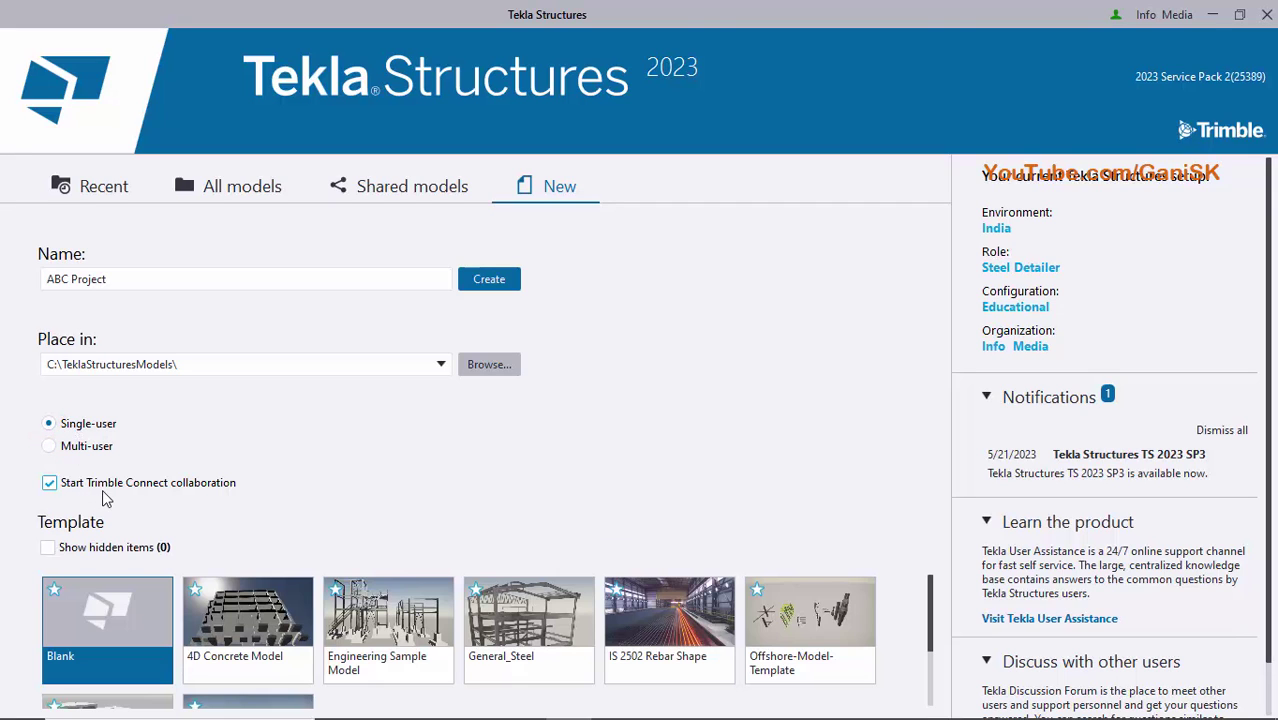
{"action": "left_click", "coordinate": [49, 484]}
Create the ABC Project model and answer Yes to the educational-license save prompt
{"action": "left_click", "coordinate": [500, 282]}
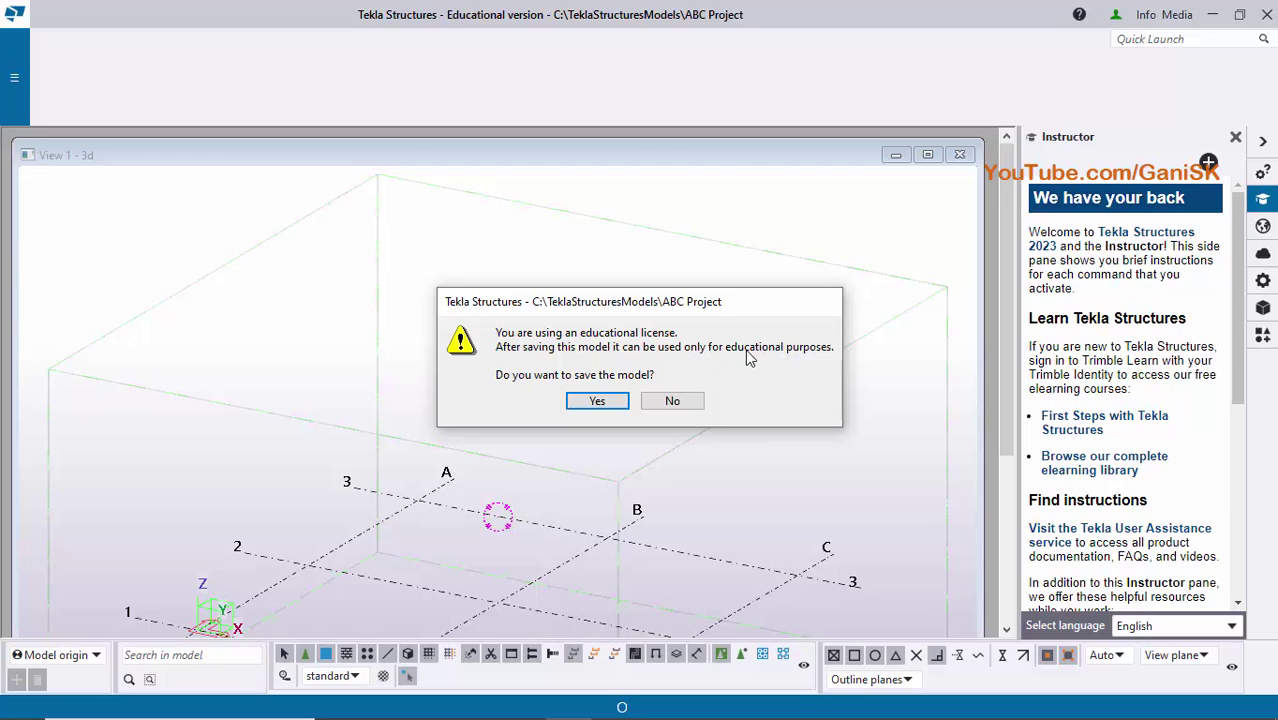
{"action": "left_click", "coordinate": [592, 401]}
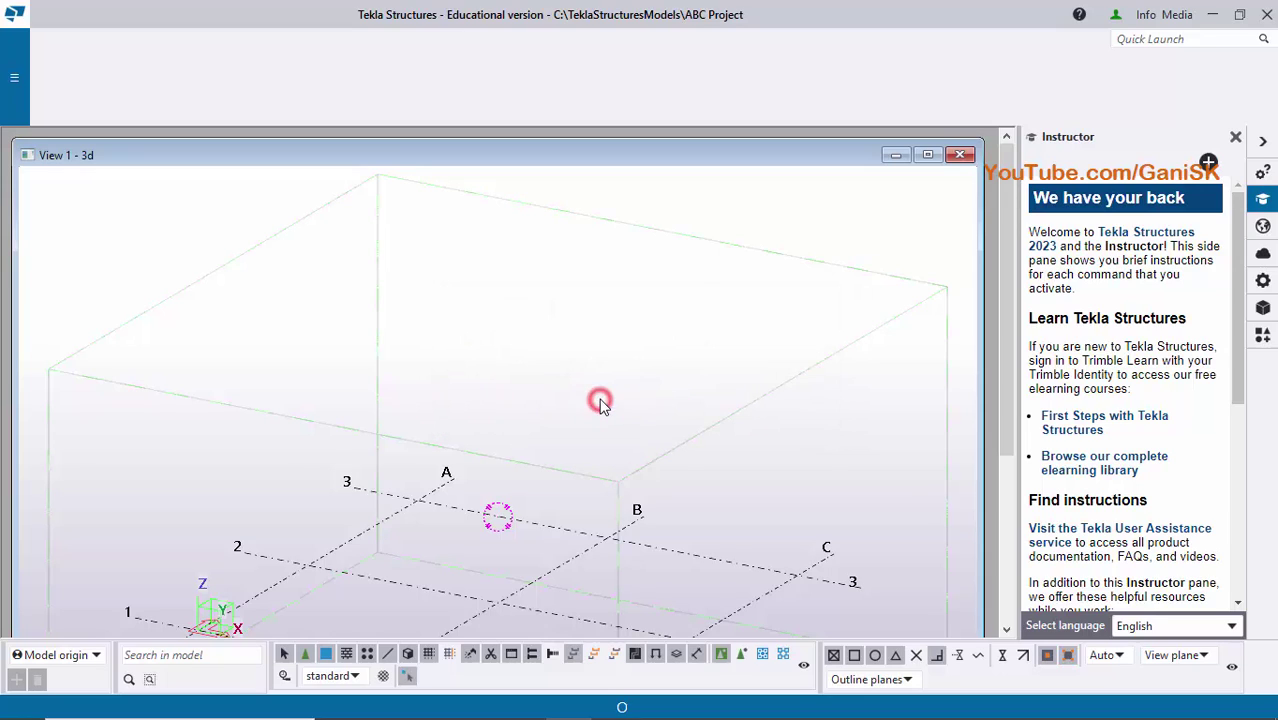
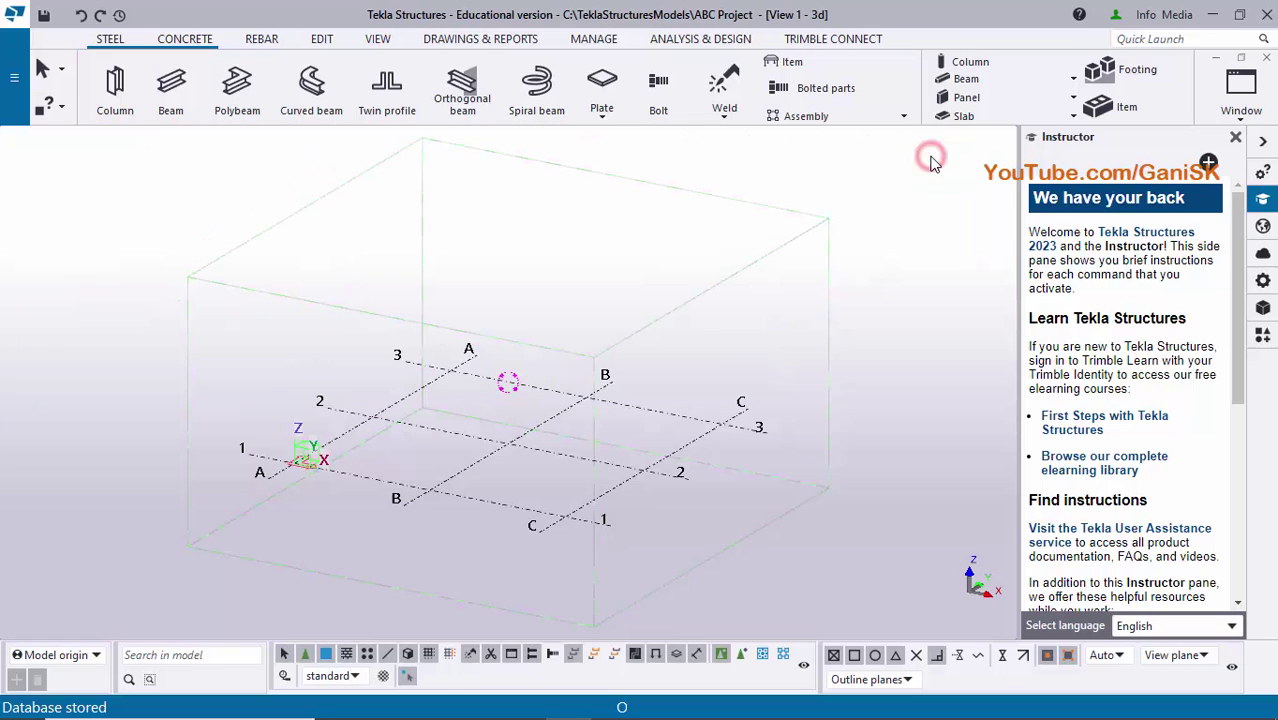
Maximize View 1 - 3d, close the Instructor pane, and pan to recentre the grid
{"action": "left_click", "coordinate": [929, 156]}
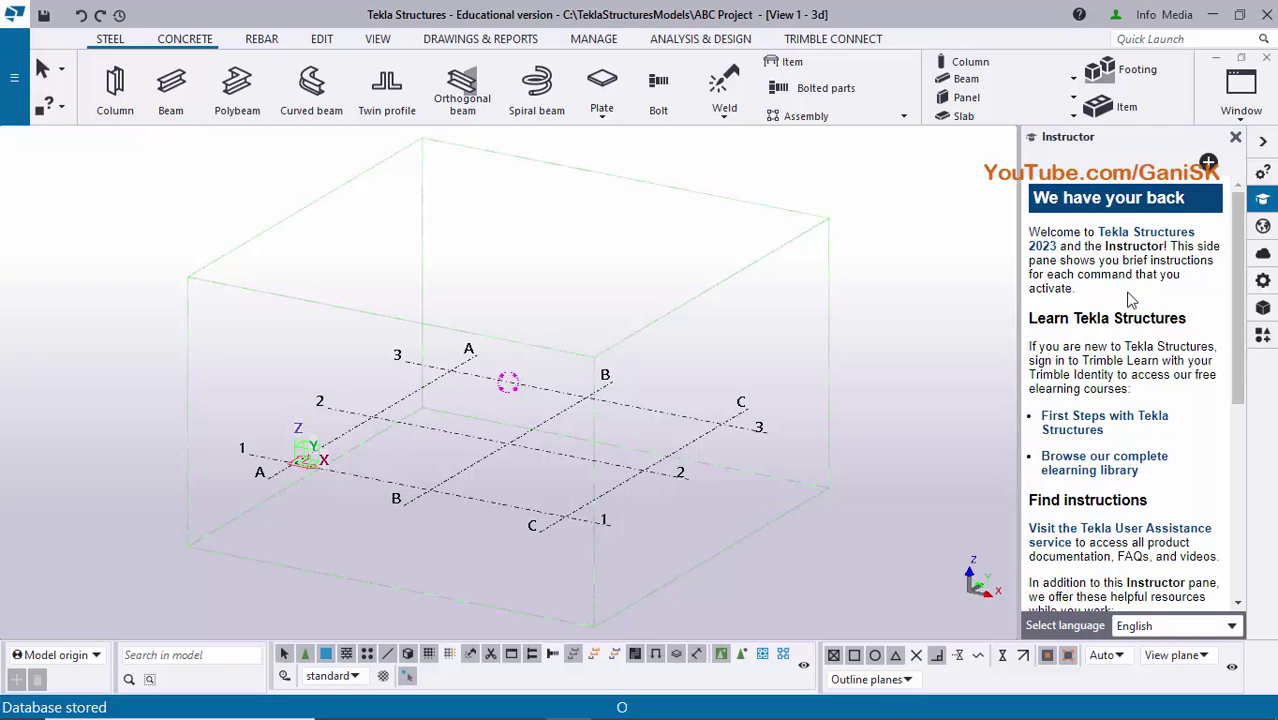
{"action": "left_click", "coordinate": [1236, 137]}
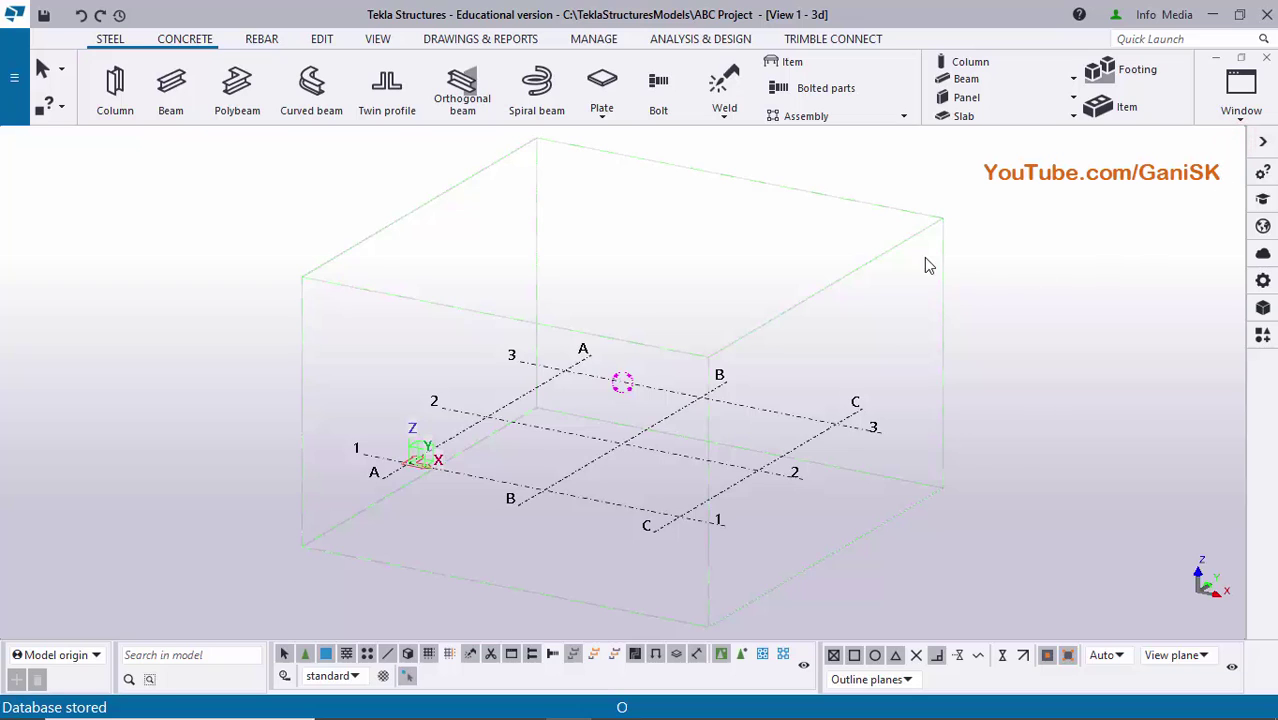
{"action": "scroll", "coordinate": [738, 338], "scroll_direction": "down", "scroll_amount": 3}
{"action": "scroll", "coordinate": [738, 338], "scroll_direction": "up", "scroll_amount": 4}
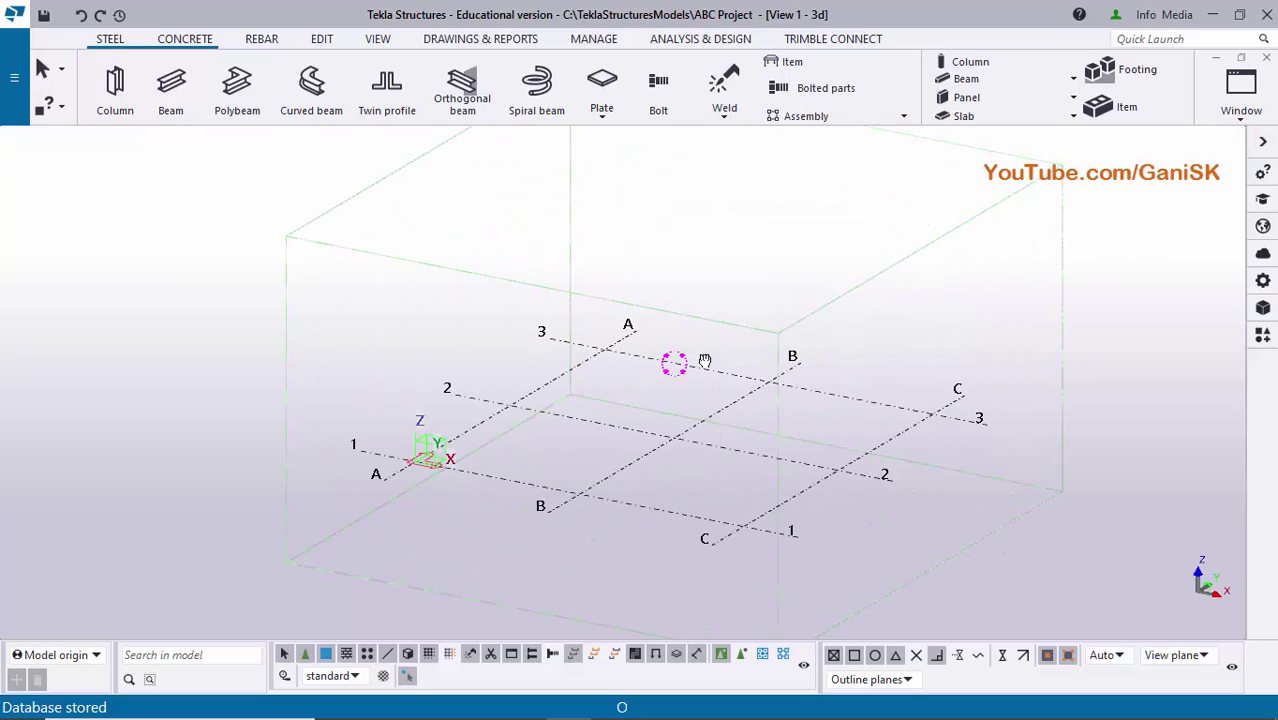
{"action": "middle_click_drag", "start_coordinate": [702, 359], "coordinate": [579, 367]}
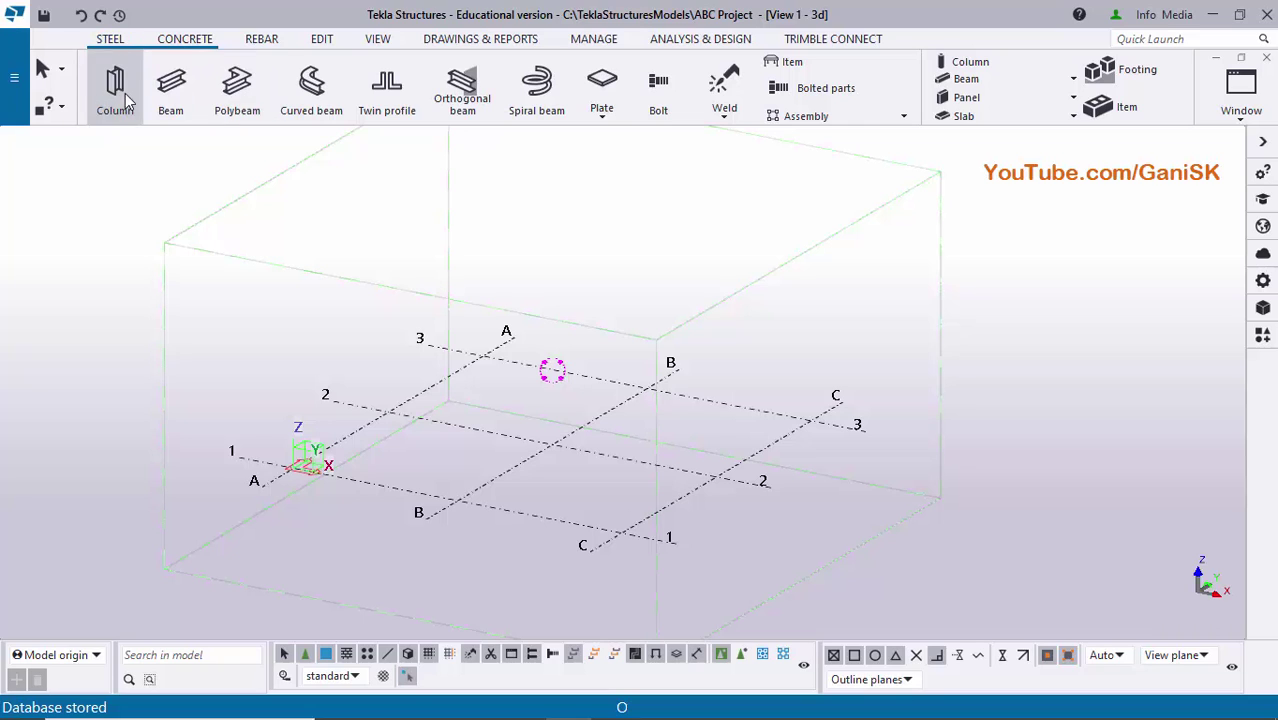
Browse the CONCRETE, REBAR, EDIT, VIEW, DRAWINGS & REPORTS, MANAGE, ANALYSIS & DESIGN and TRIMBLE CONNECT tabs
{"action": "left_click", "coordinate": [183, 40]}
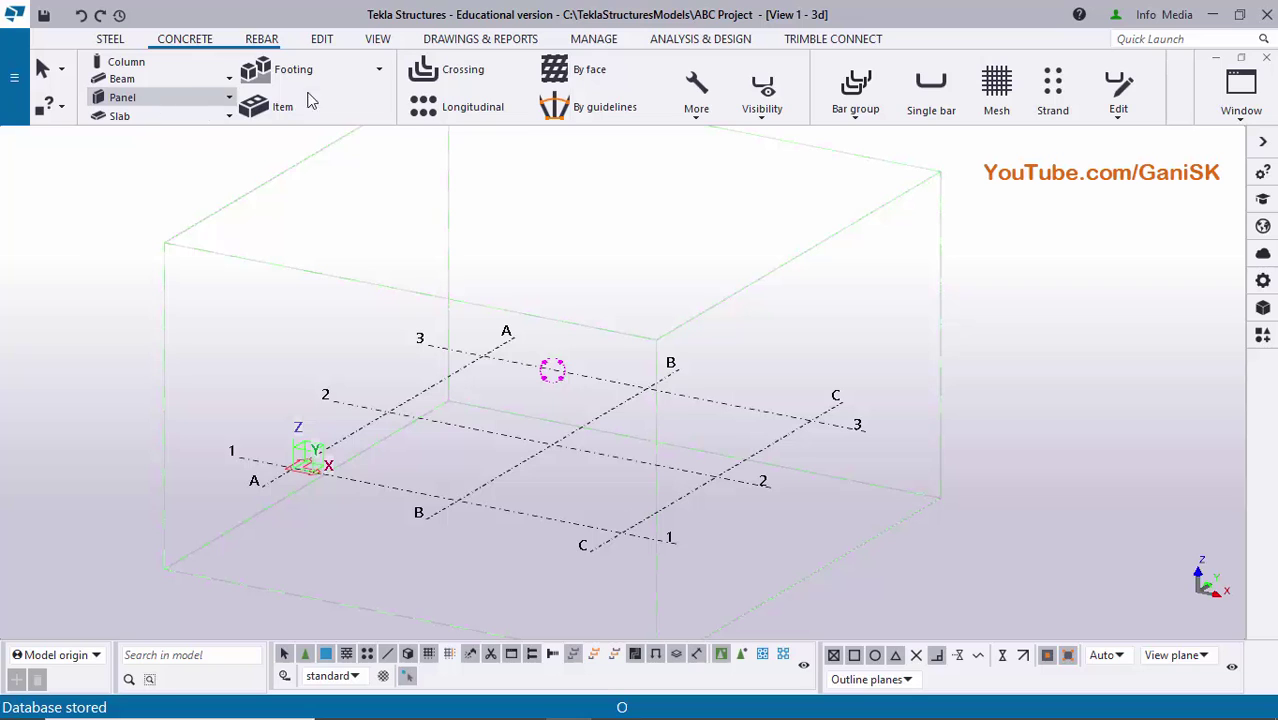
{"action": "left_click", "coordinate": [262, 38]}
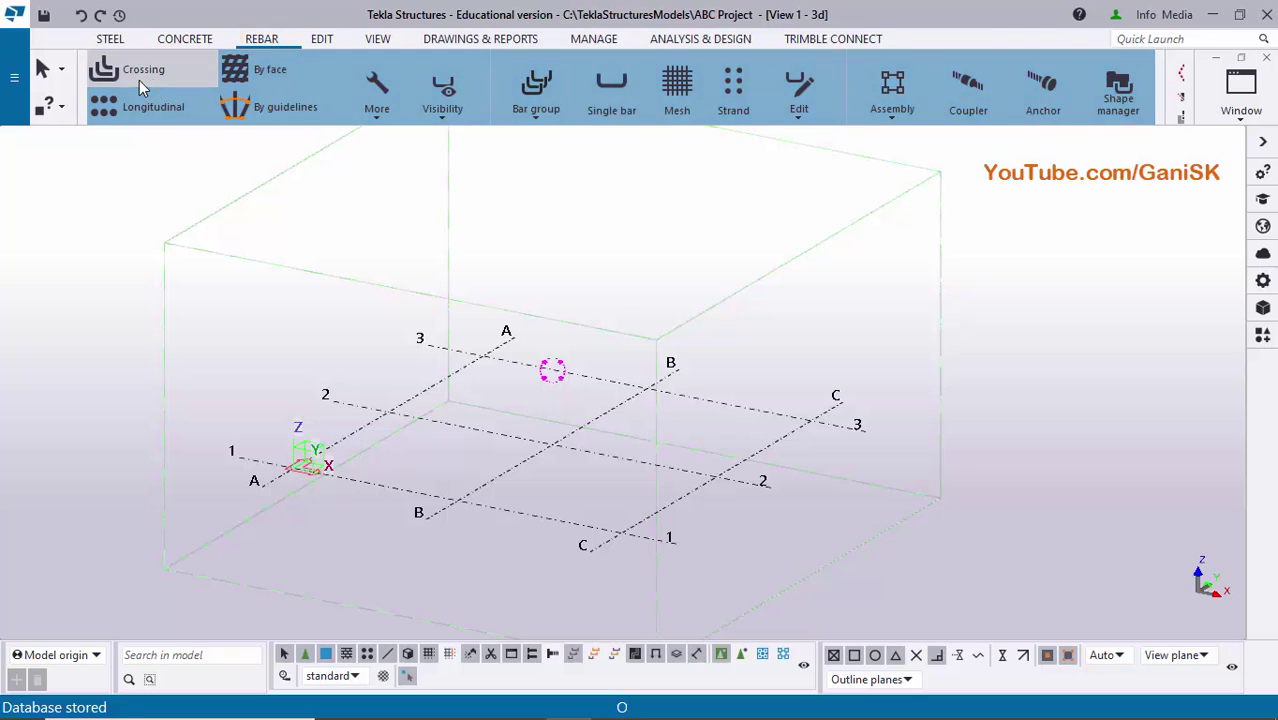
{"action": "left_click", "coordinate": [322, 38]}
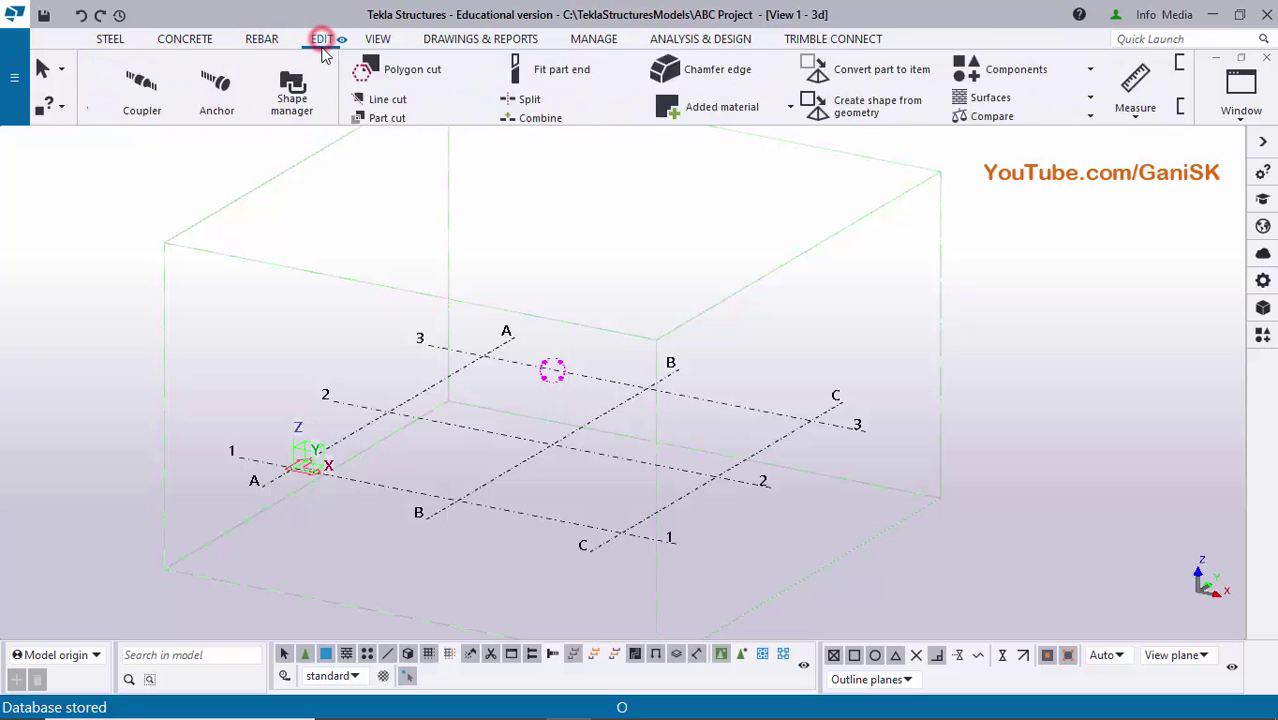
{"action": "left_click", "coordinate": [378, 38]}
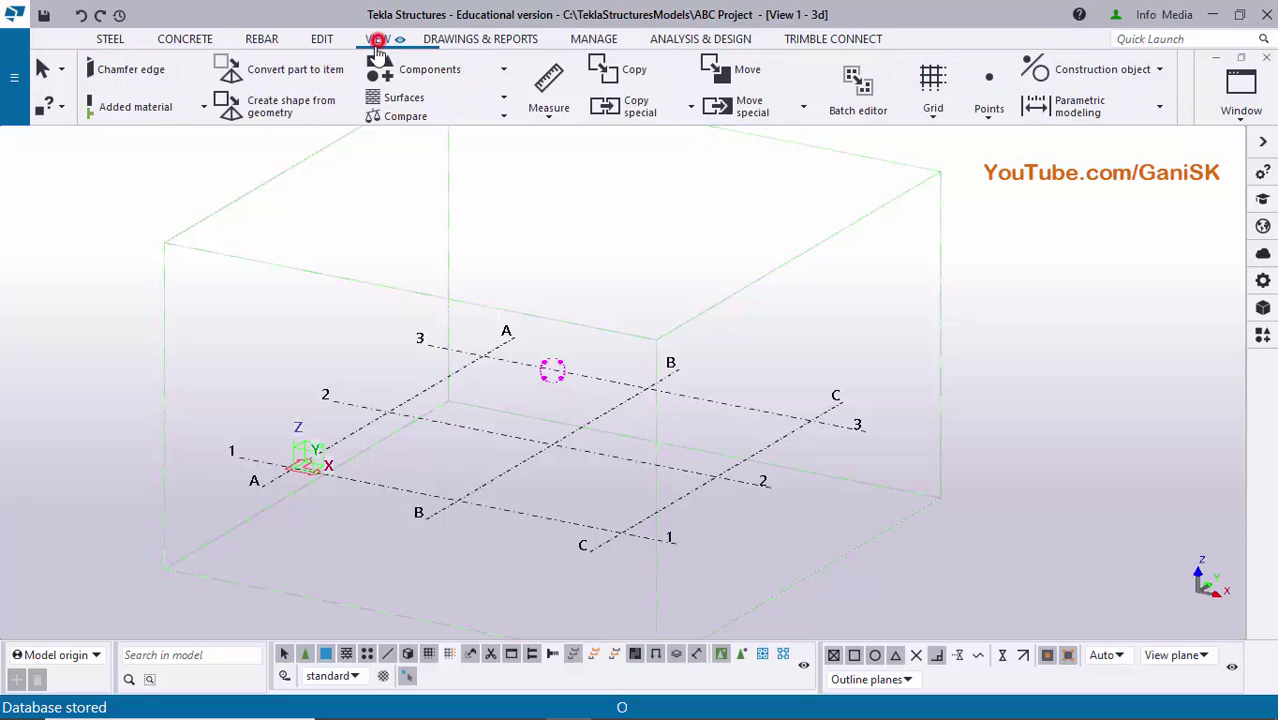
{"action": "left_click", "coordinate": [480, 38]}
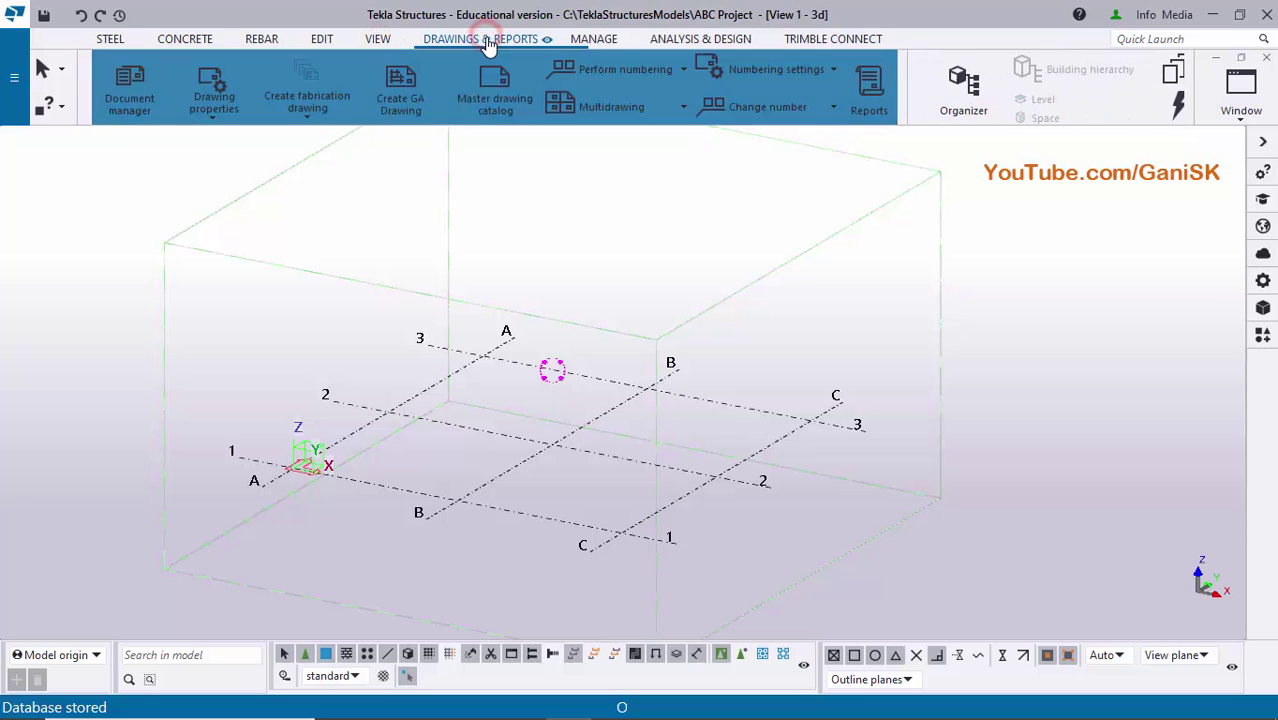
{"action": "left_click", "coordinate": [594, 38]}
{"action": "left_click", "coordinate": [718, 40]}
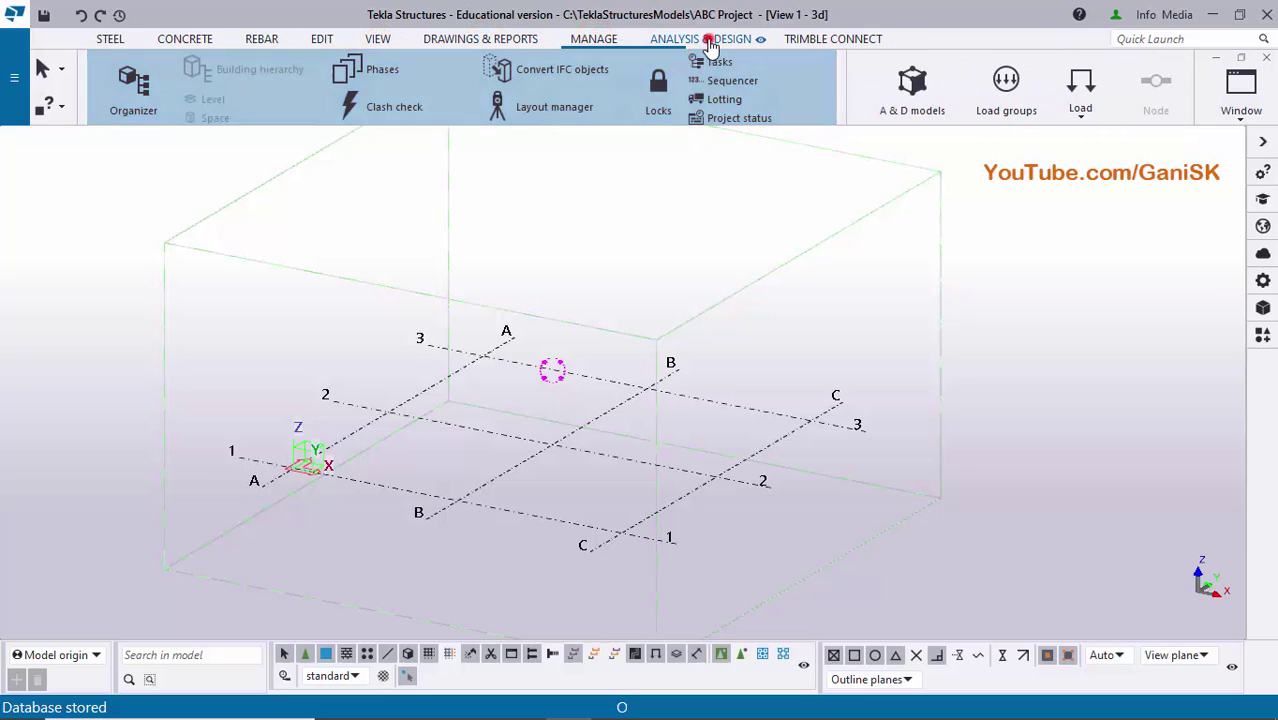
{"action": "left_click", "coordinate": [833, 42]}
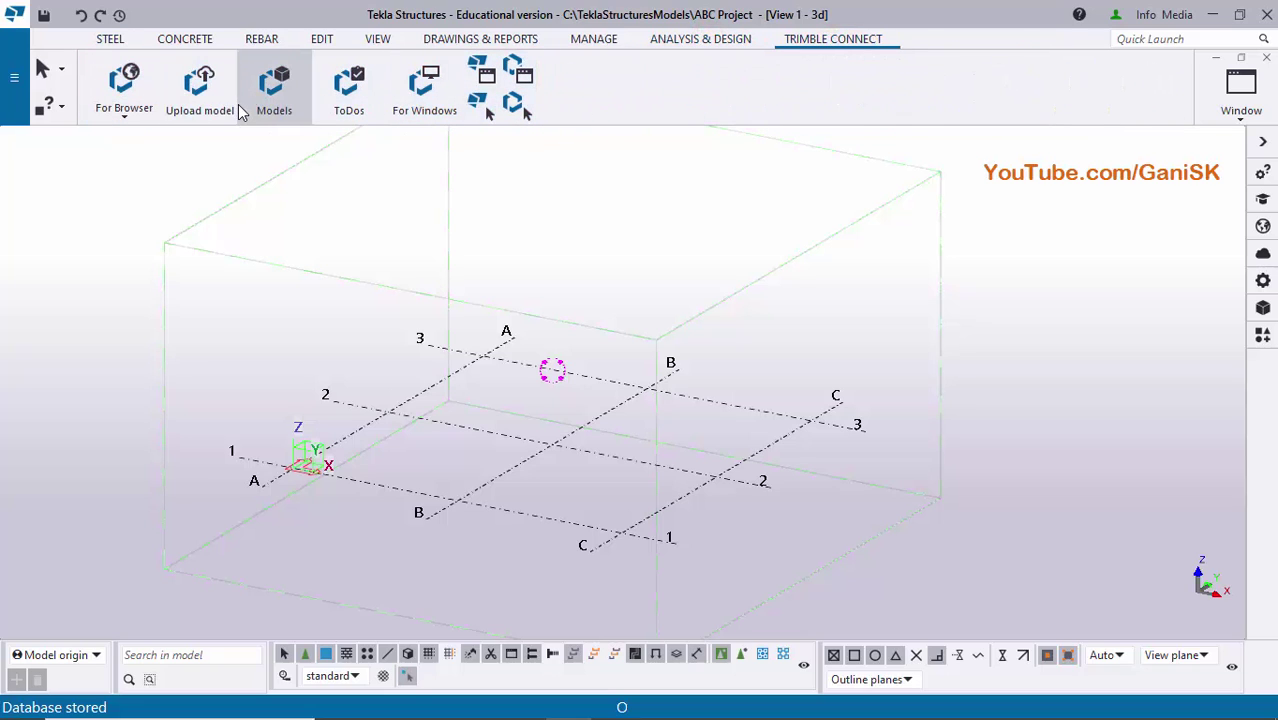
Switch back to the STEEL tab and zoom out so space surrounds the grid
{"action": "left_click", "coordinate": [109, 38]}
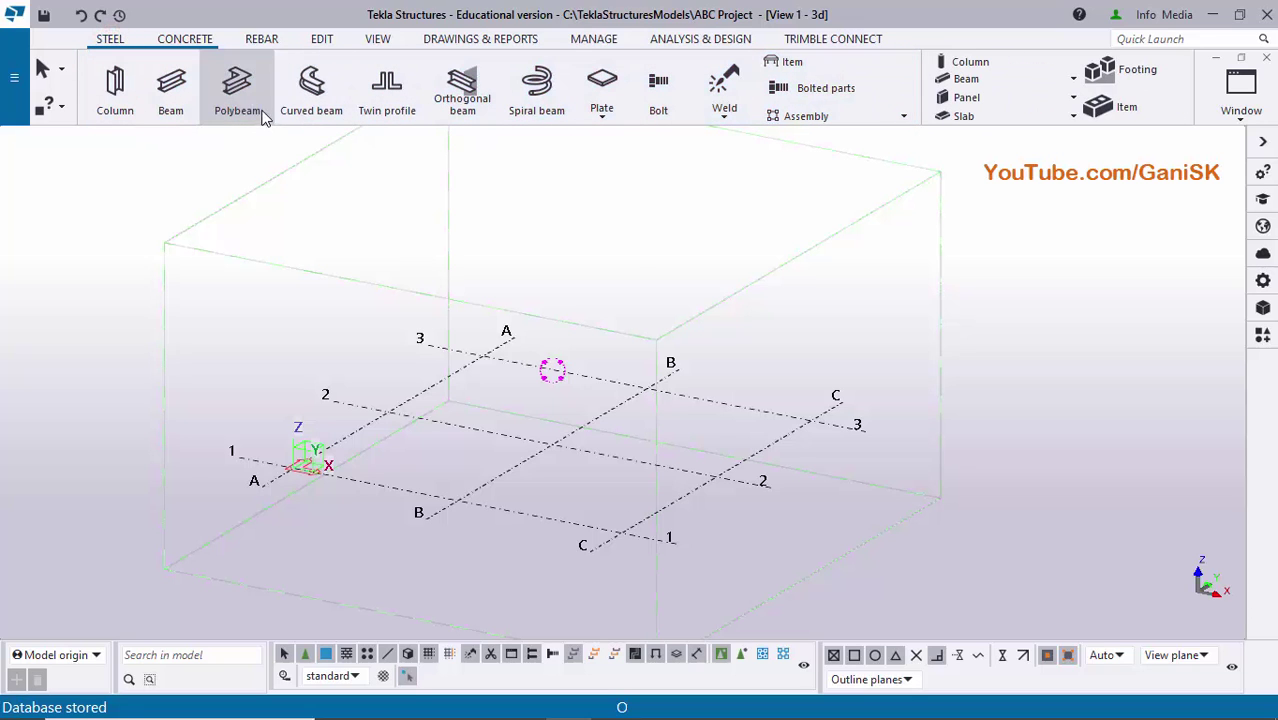
{"action": "scroll", "coordinate": [387, 95], "scroll_direction": "down", "scroll_amount": 2}
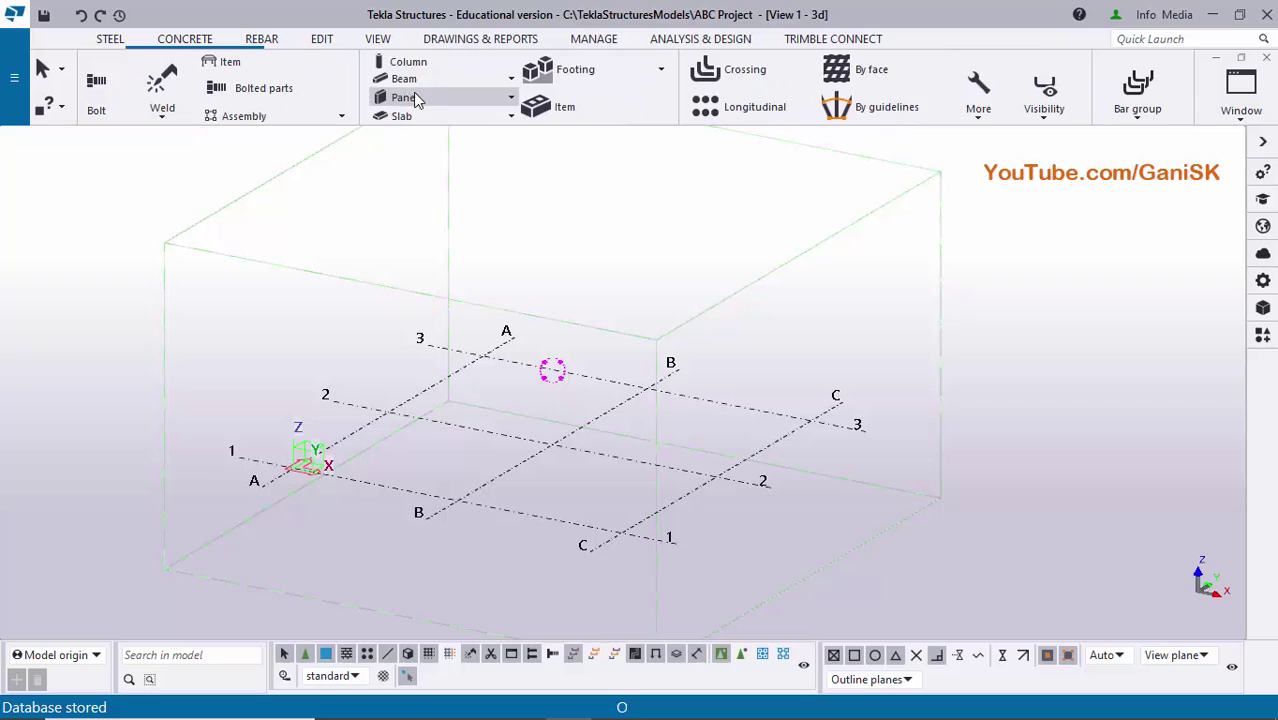
{"action": "scroll", "coordinate": [440, 100], "scroll_direction": "down", "scroll_amount": 2}
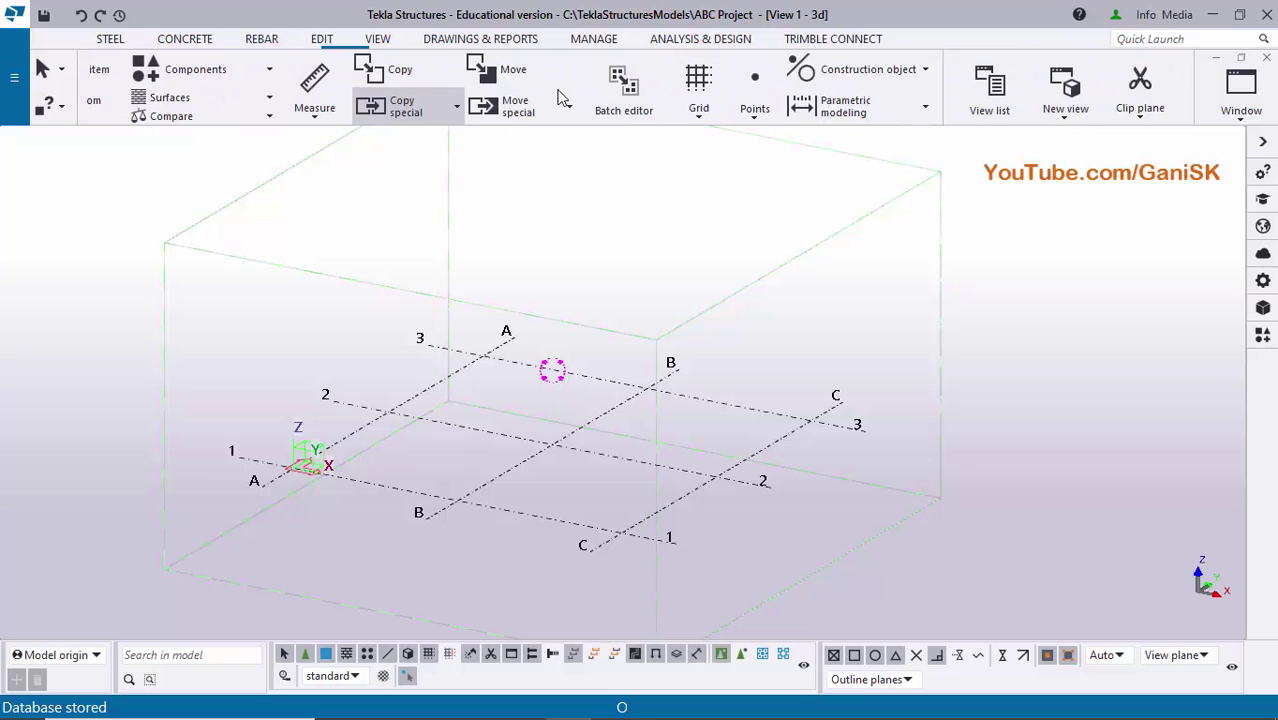
{"action": "scroll", "coordinate": [558, 97], "scroll_direction": "down", "scroll_amount": 1}
{"action": "scroll", "coordinate": [555, 95], "scroll_direction": "up", "scroll_amount": 1}
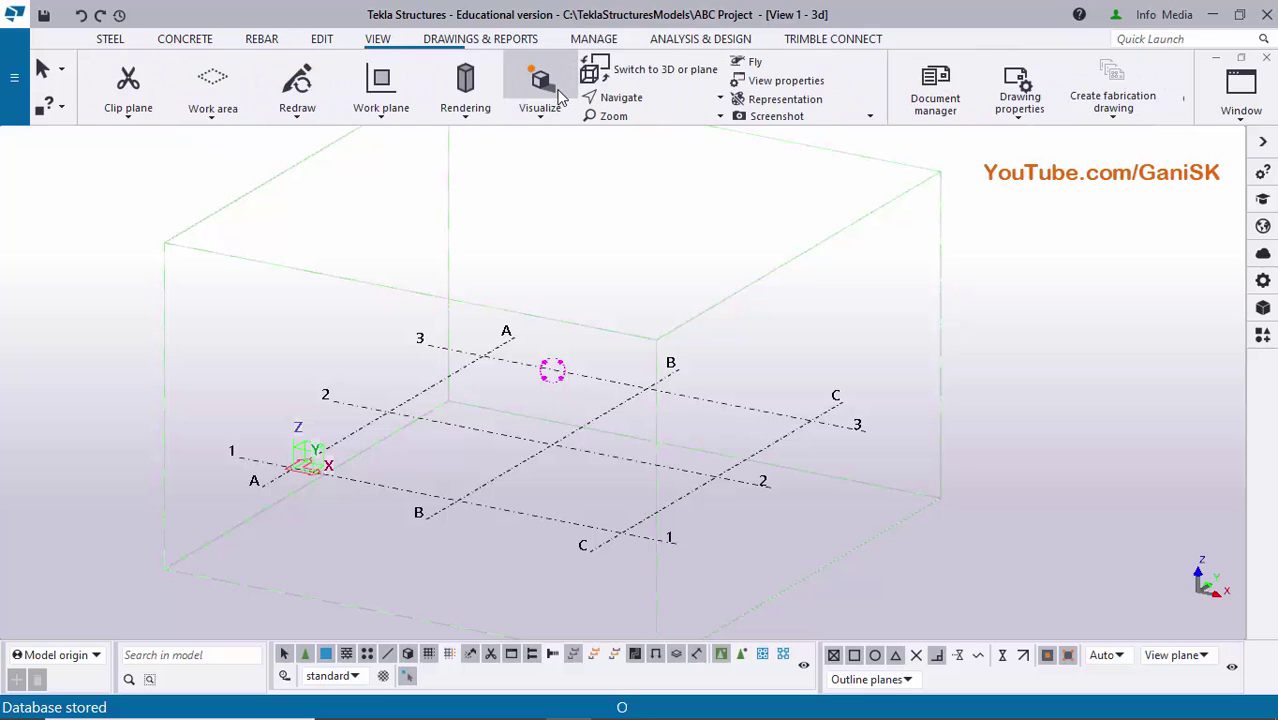
{"action": "scroll", "coordinate": [545, 87], "scroll_direction": "up", "scroll_amount": 3}
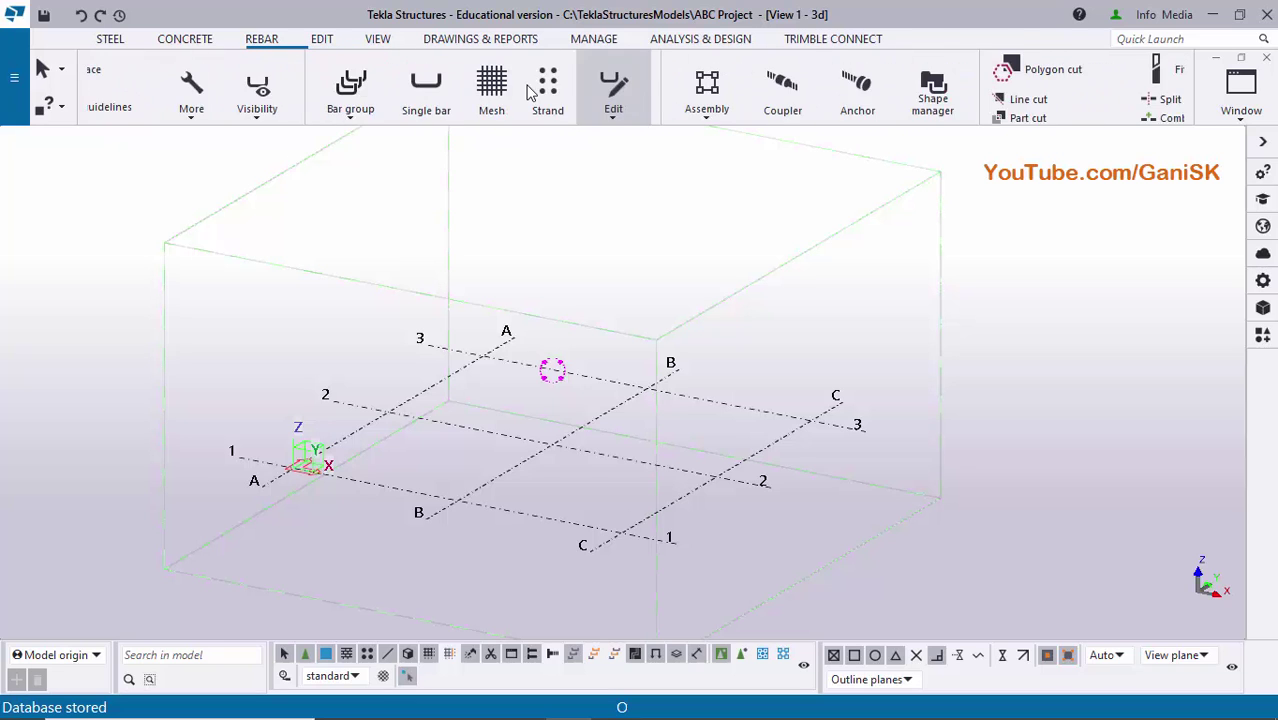
{"action": "left_click", "coordinate": [110, 40]}
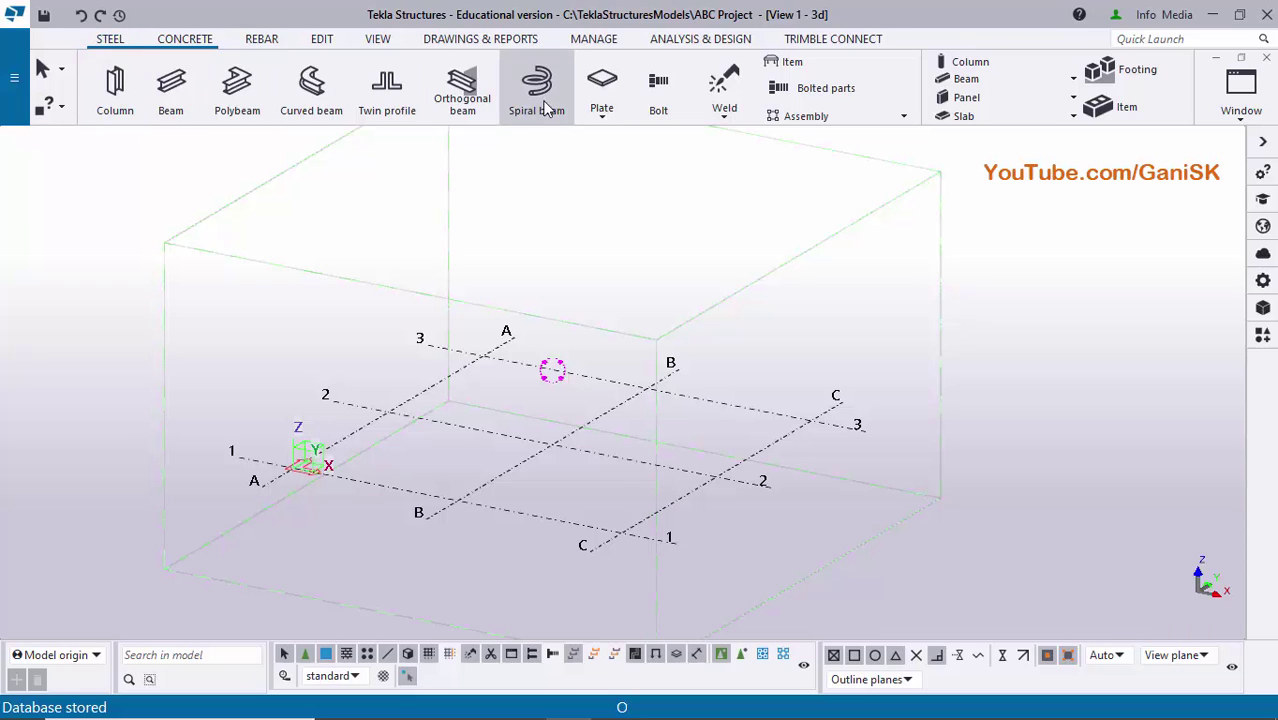
{"action": "scroll", "coordinate": [474, 378], "scroll_direction": "down", "scroll_amount": 2}
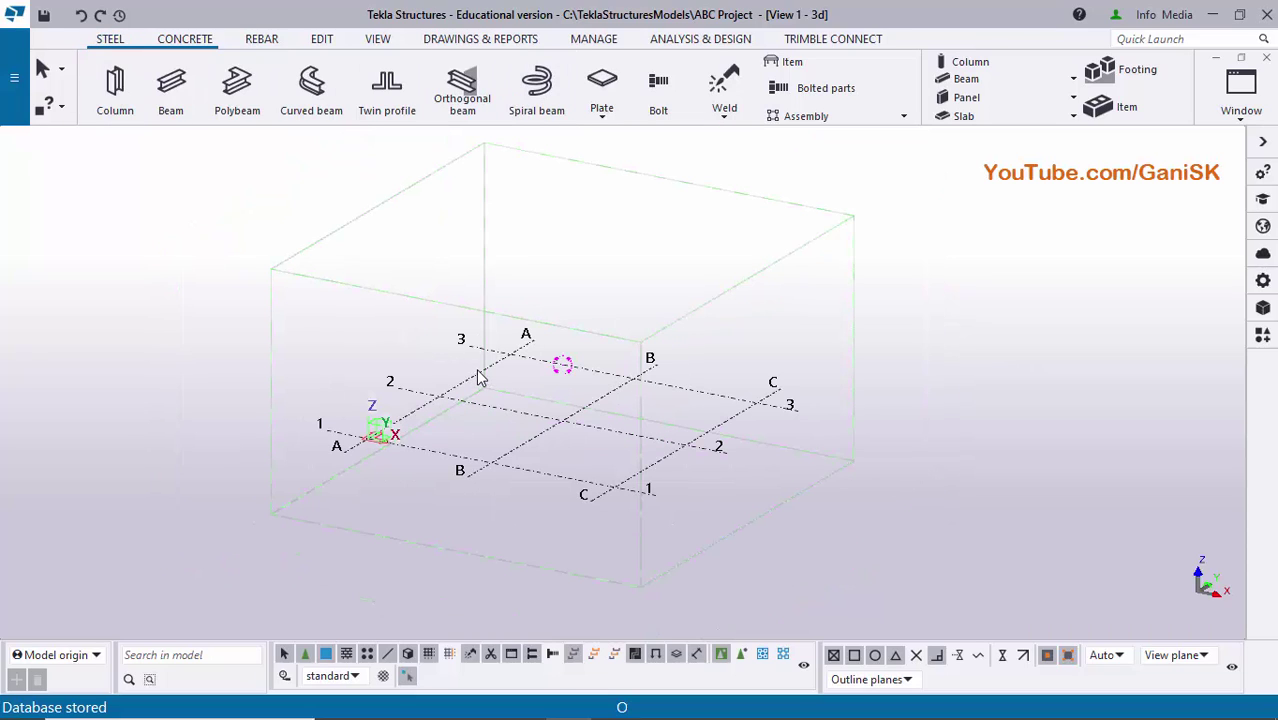